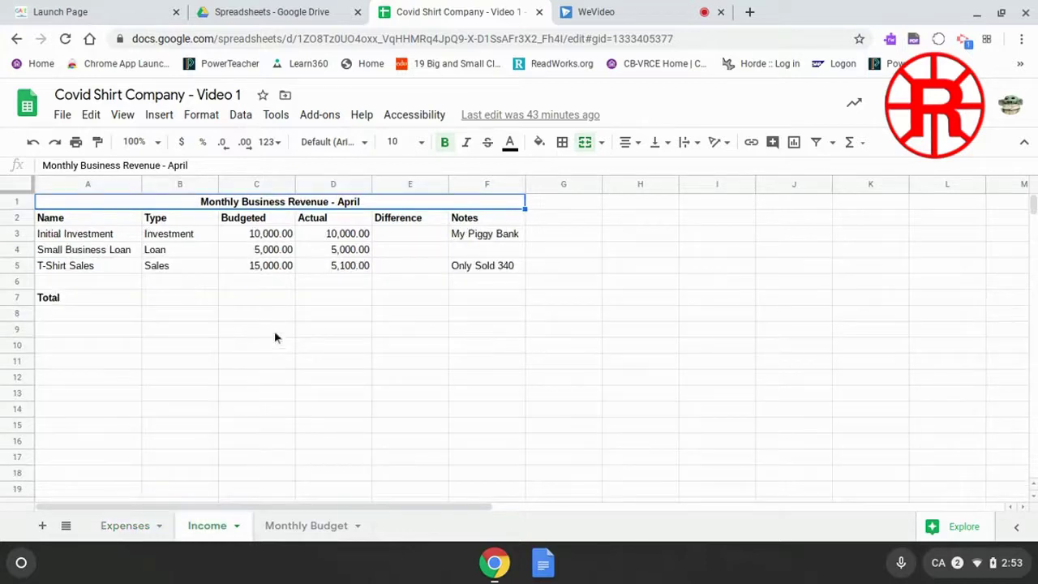
# Format the Budgeted and Actual columns (C and D) on the Expenses sheet as Currency
pyautogui.click(296, 527)
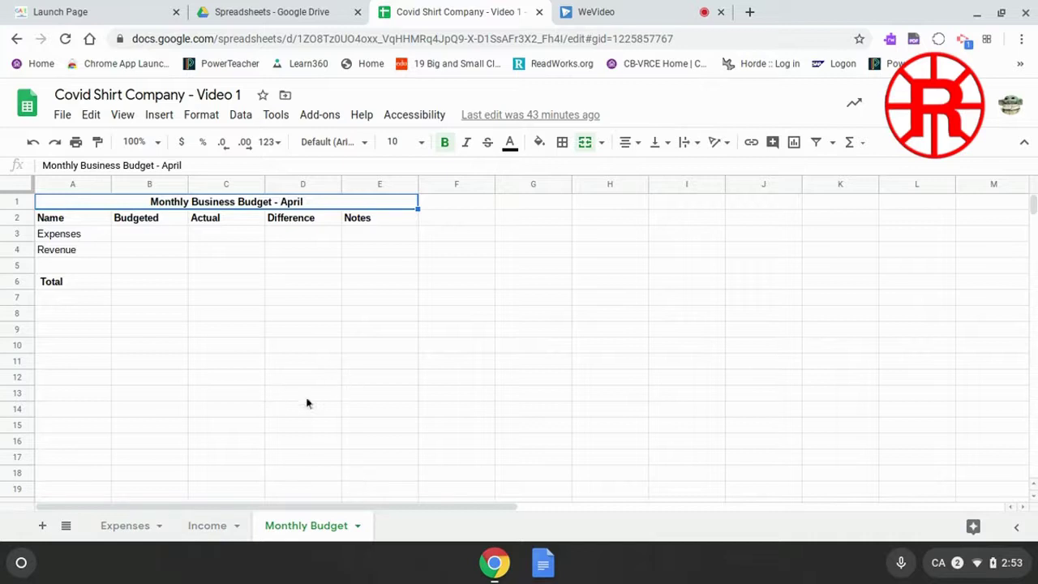
pyautogui.click(121, 528)
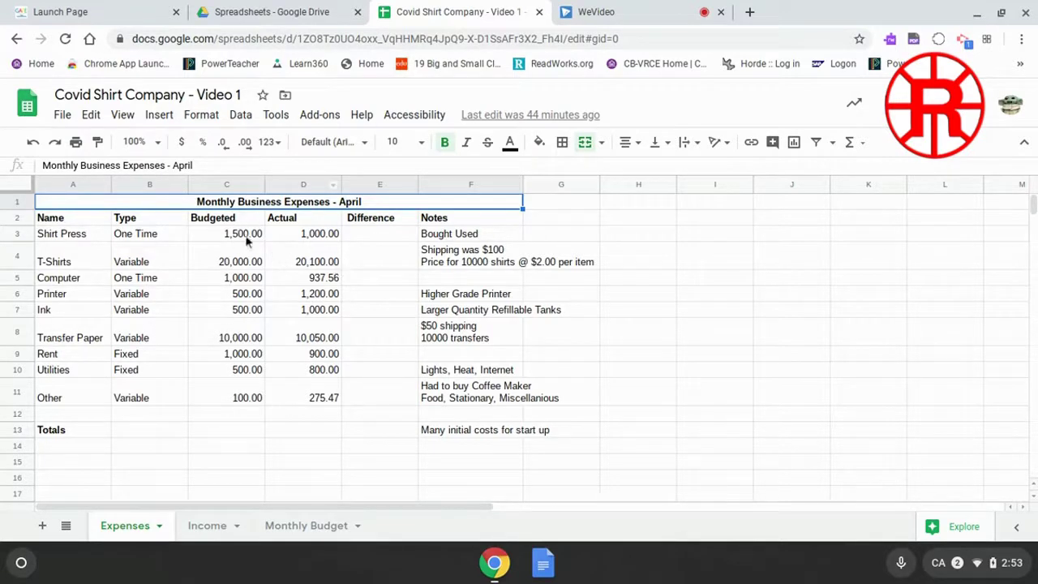
pyautogui.click(232, 185)
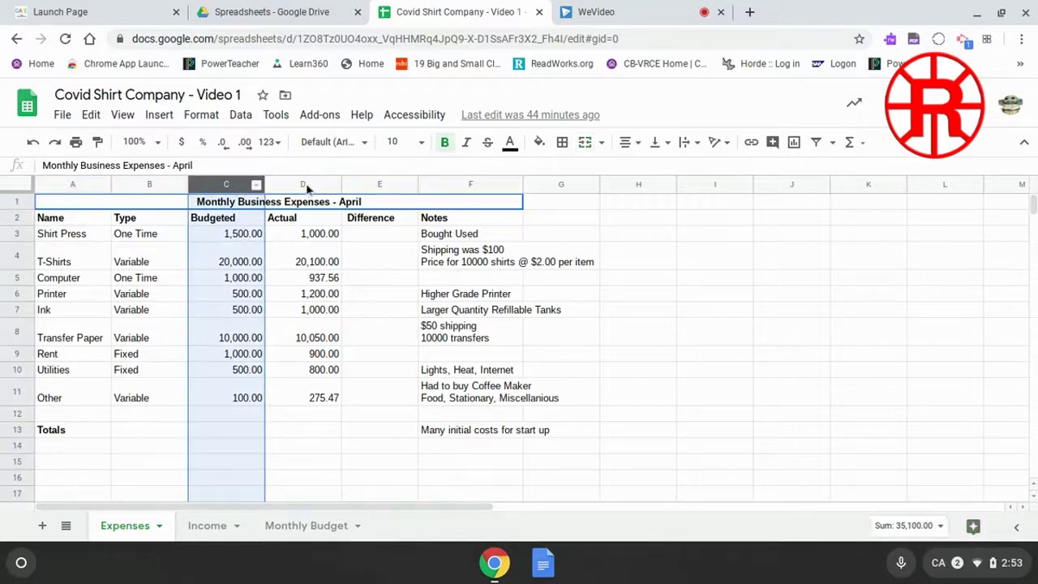
pyautogui.keyDown('shift'); pyautogui.click(307, 186); pyautogui.keyUp('shift')
pyautogui.click(274, 142)
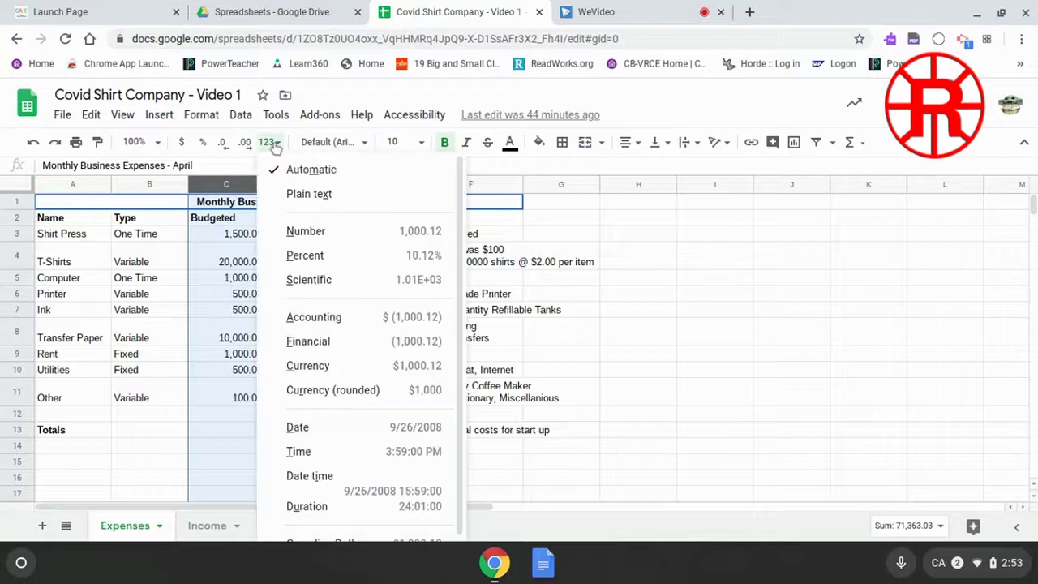
pyautogui.click(329, 369)
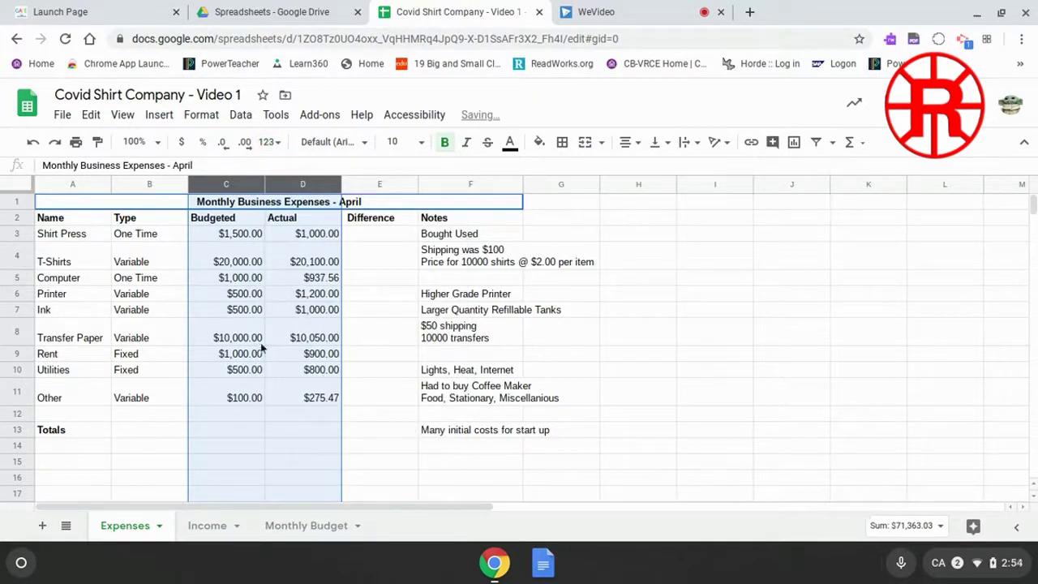
# Enter the formula =D3-C3 in E3 to calculate the Shirt Press difference between actual and budgeted cost
pyautogui.click(388, 240)
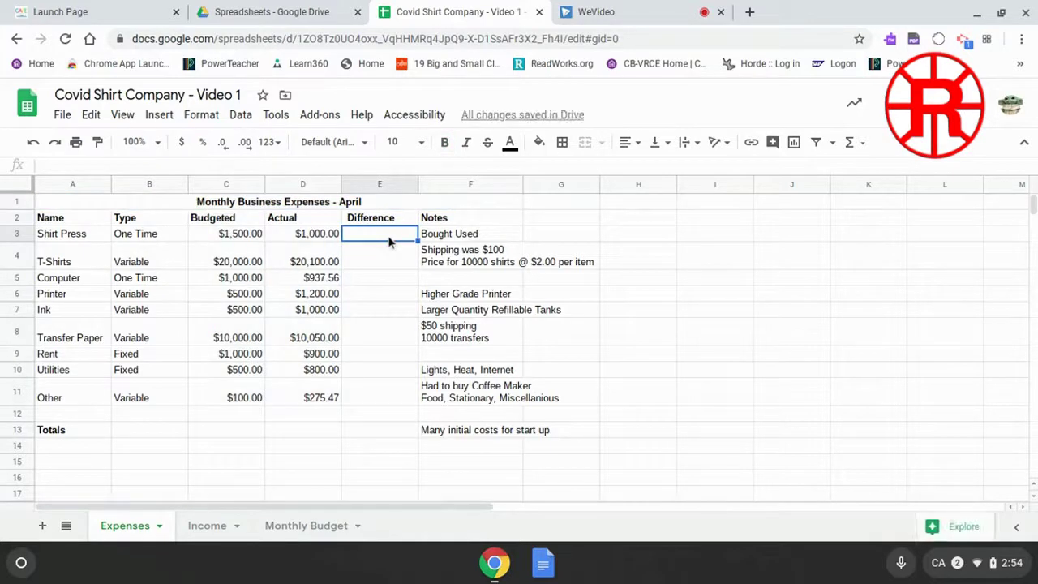
pyautogui.write('=')
pyautogui.click(315, 236)
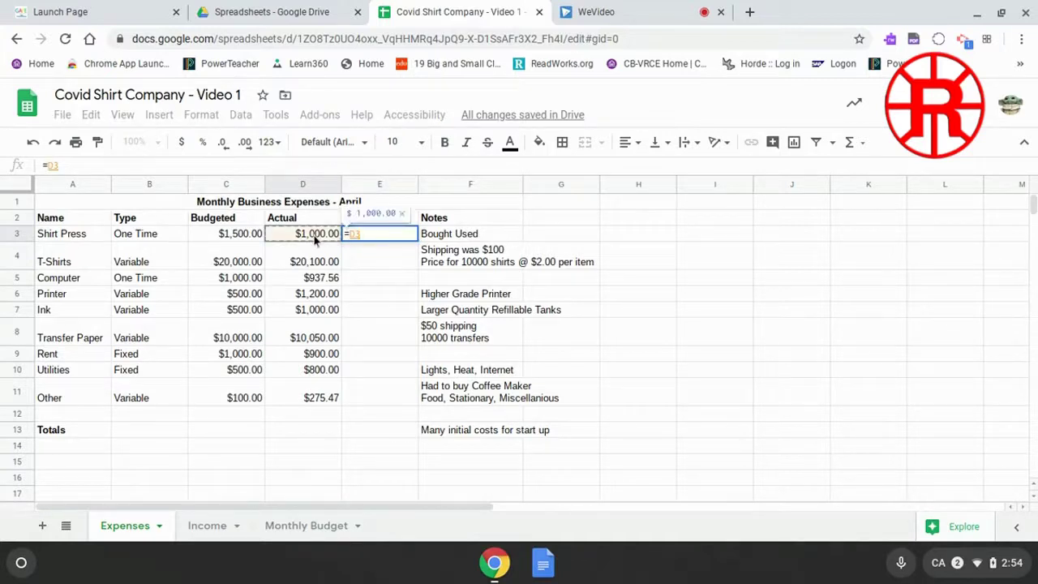
pyautogui.write('-')
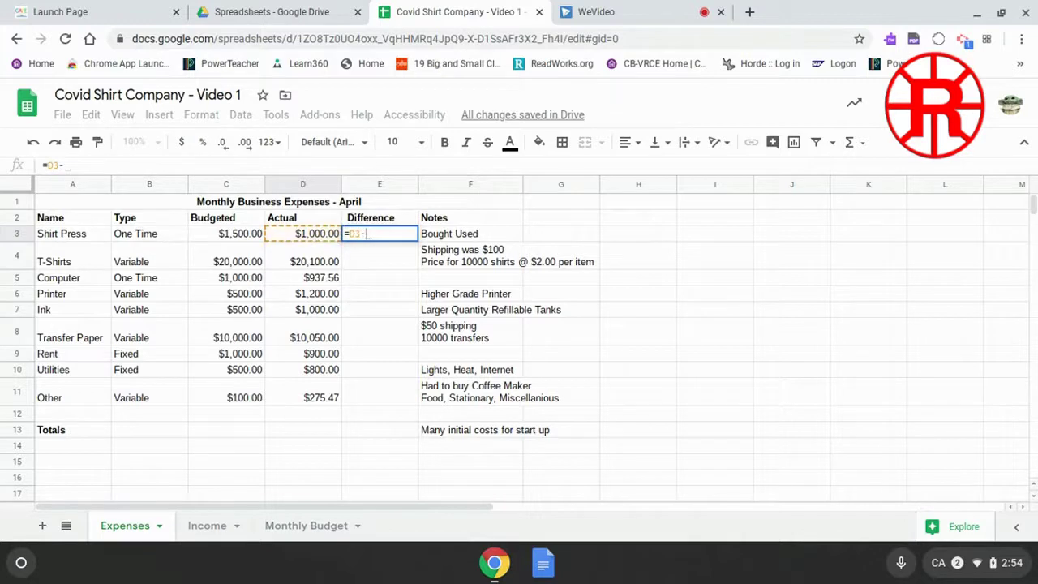
pyautogui.click(242, 238)
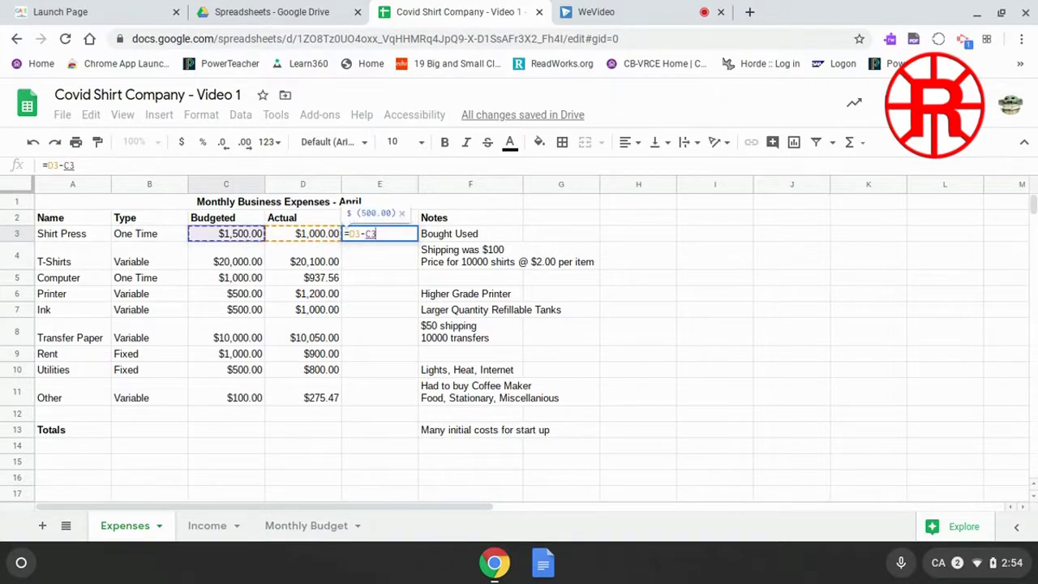
pyautogui.press('Return')
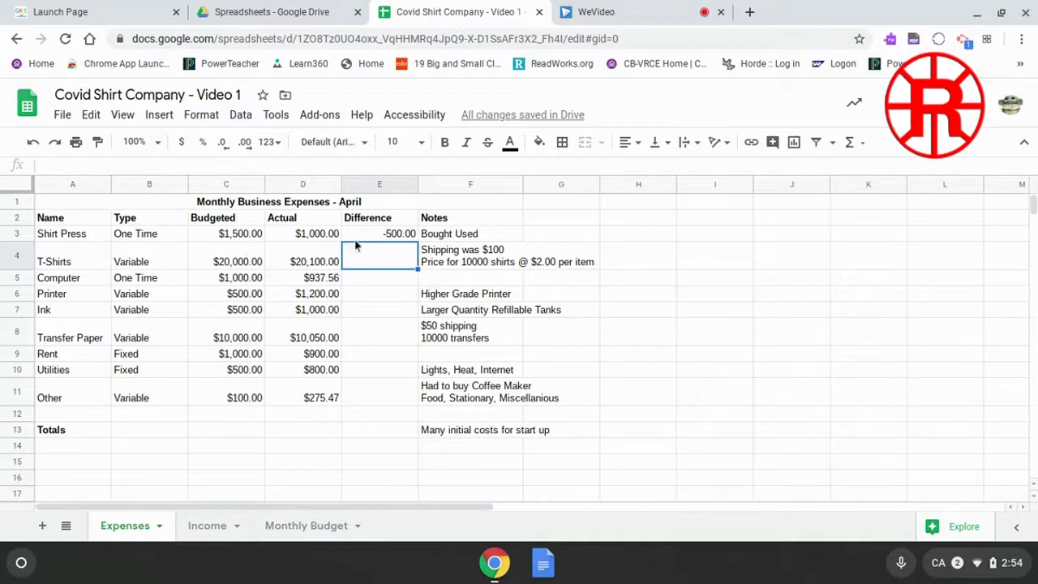
# Apply the Accounting number format to the whole Difference column (E) on the Expenses sheet
pyautogui.click(386, 236)
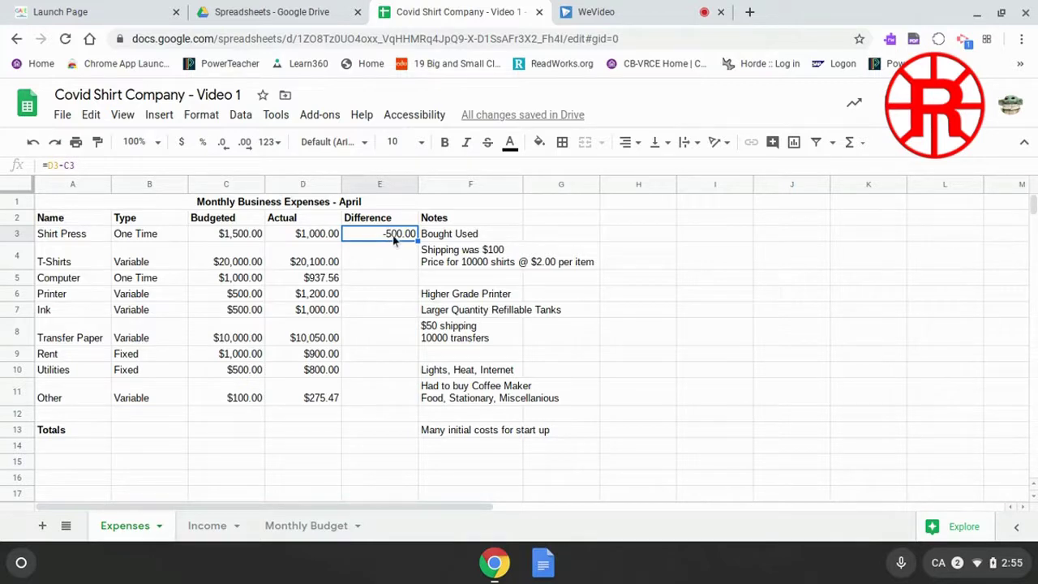
pyautogui.click(382, 187)
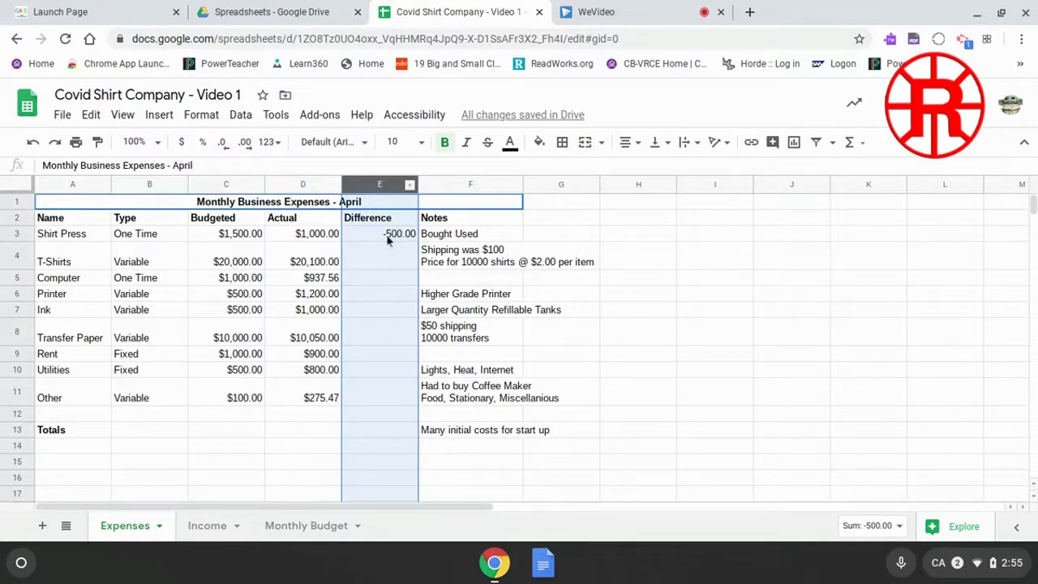
pyautogui.click(270, 143)
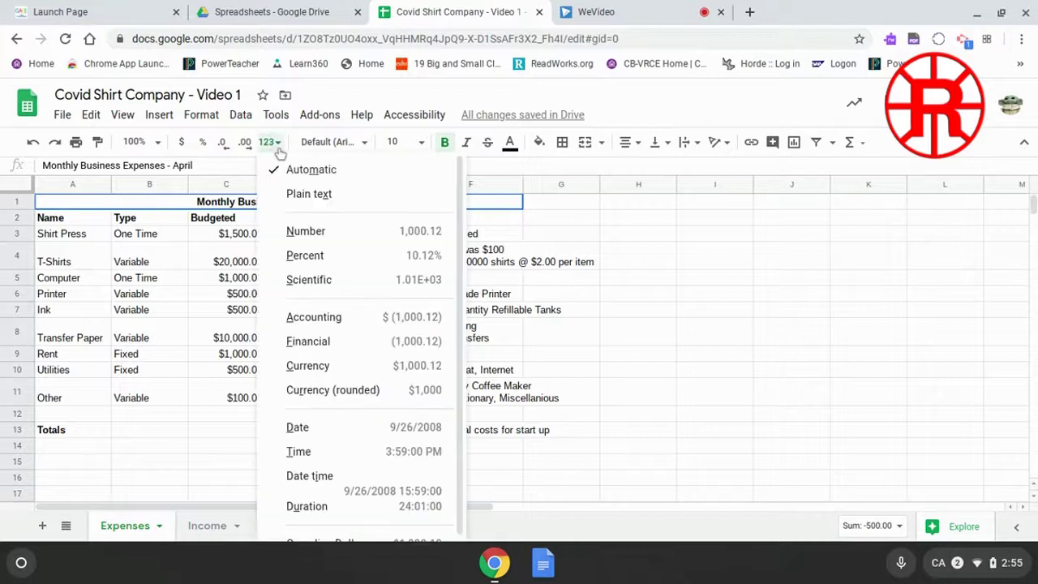
pyautogui.click(347, 326)
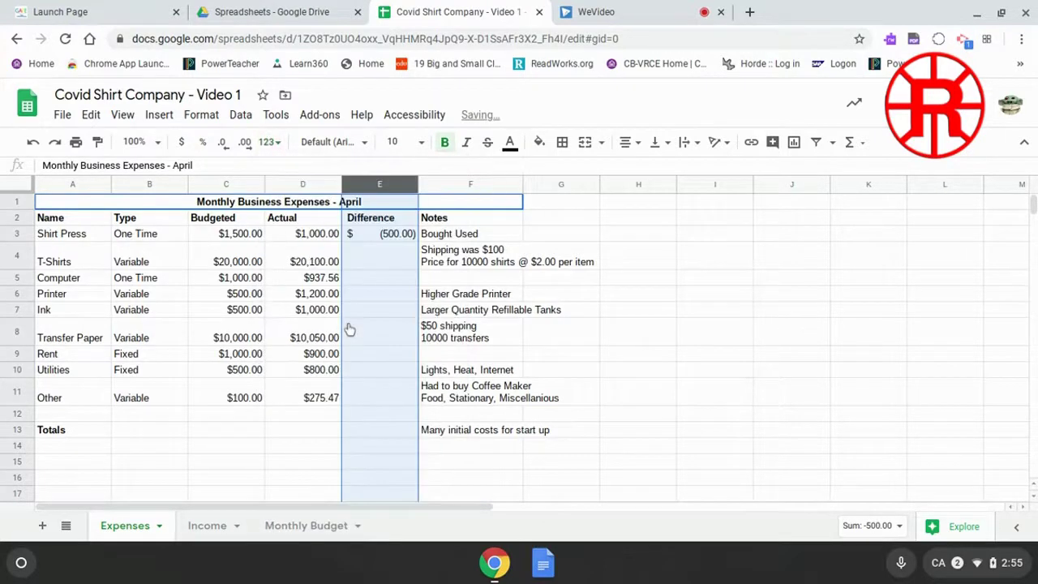
# Fill the difference formula from E3 down through E11 and check the copied formula in E4
pyautogui.click(386, 243)
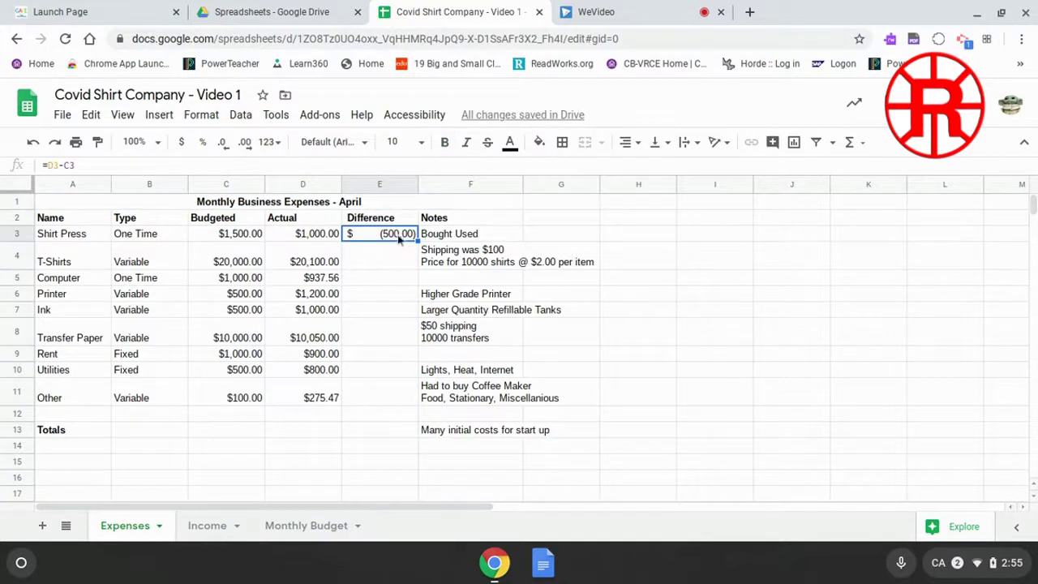
pyautogui.click(394, 257)
pyautogui.click(396, 233)
pyautogui.moveTo(418, 239); pyautogui.dragTo(420, 397)
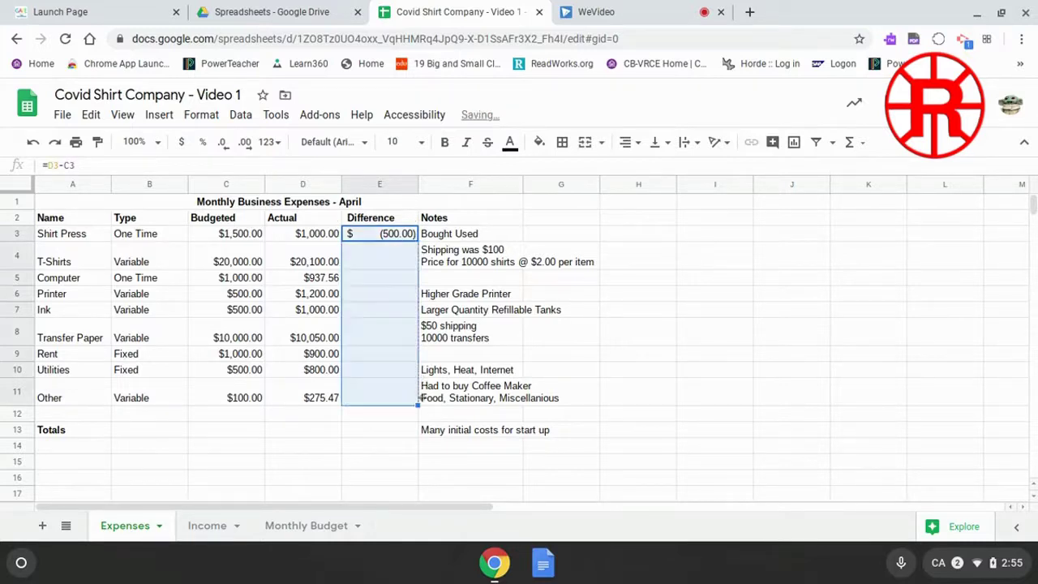
pyautogui.click(397, 262)
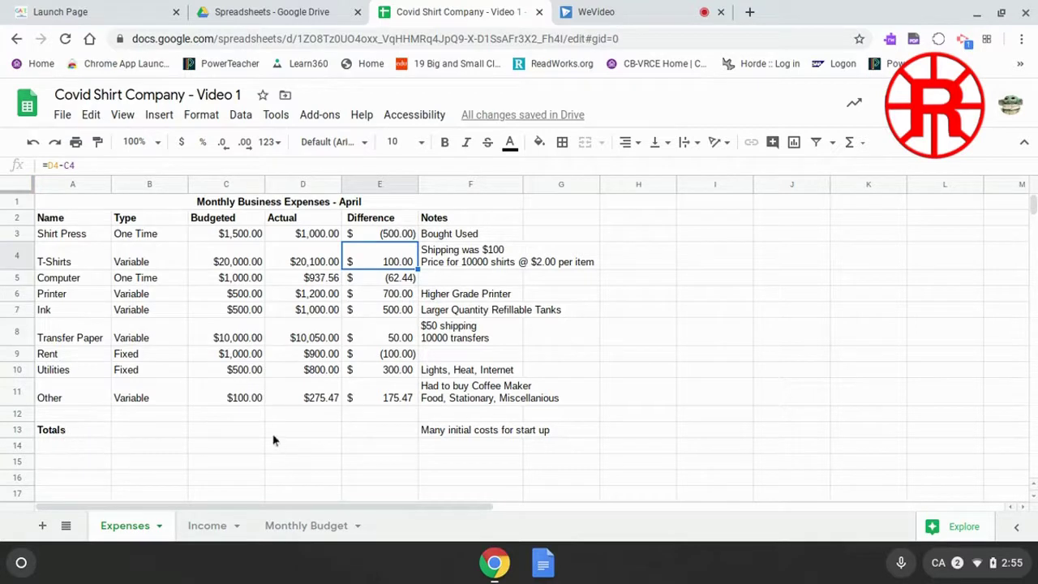
# Enter =SUM(C3:C11) in C13 to total the budgeted expenses
pyautogui.click(239, 436)
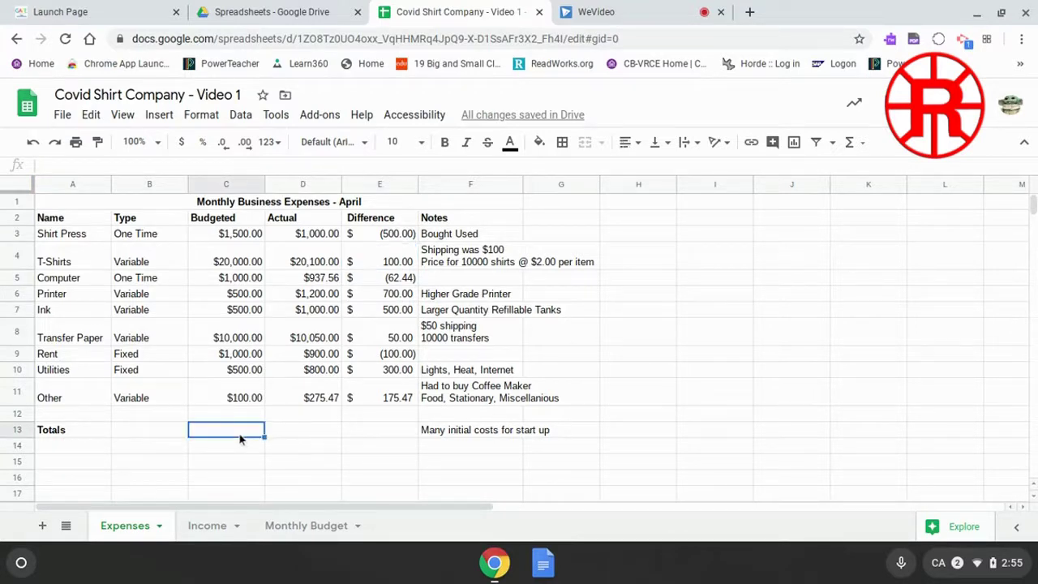
pyautogui.write('=')
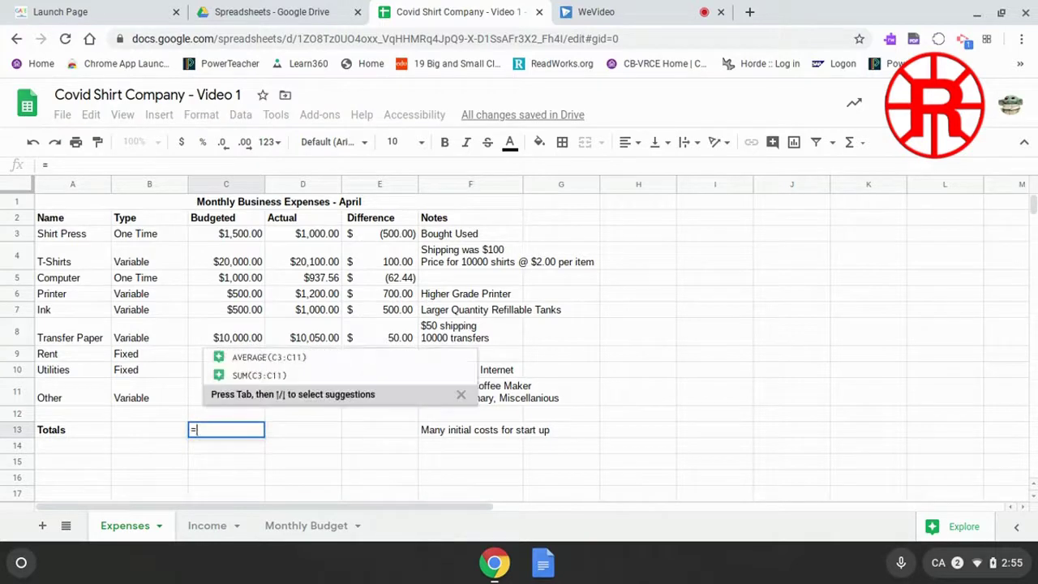
pyautogui.write('SUM')
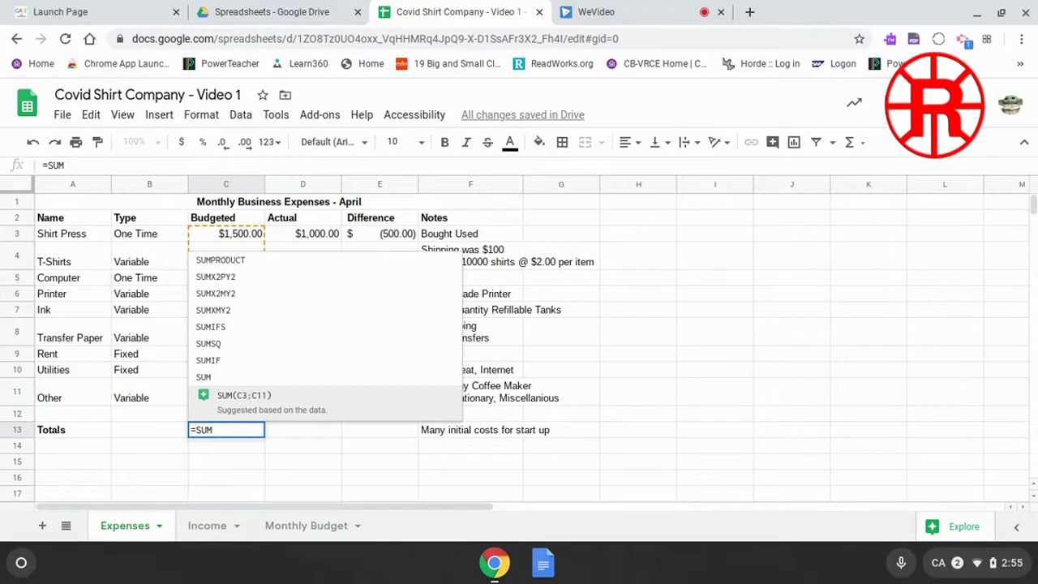
pyautogui.click(244, 396)
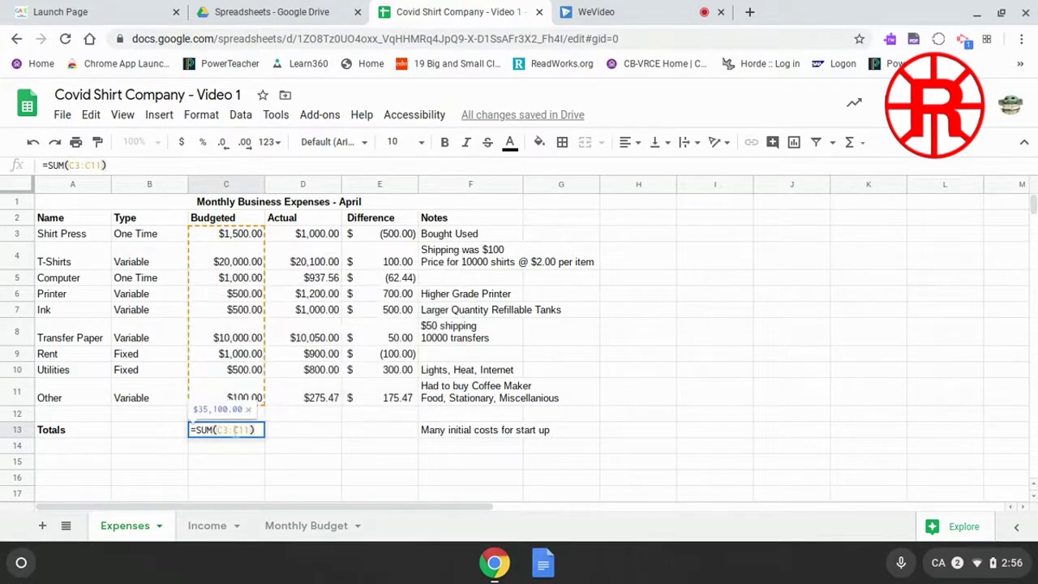
pyautogui.click(253, 438)
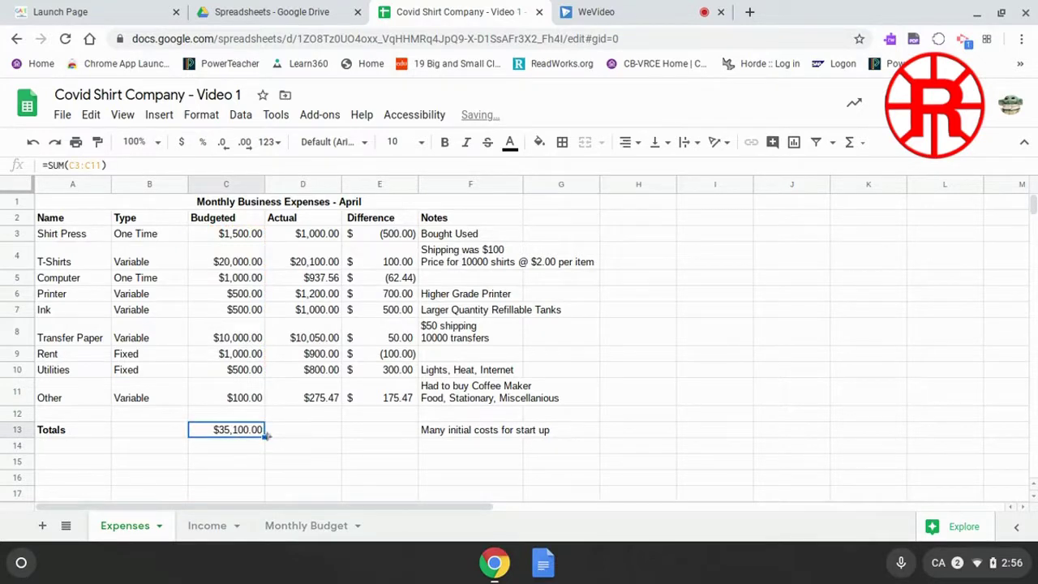
# Fill the Totals formula from C13 across to D13 and E13, and check the copied formulas
pyautogui.moveTo(267, 441); pyautogui.dragTo(361, 438)
pyautogui.click(359, 449)
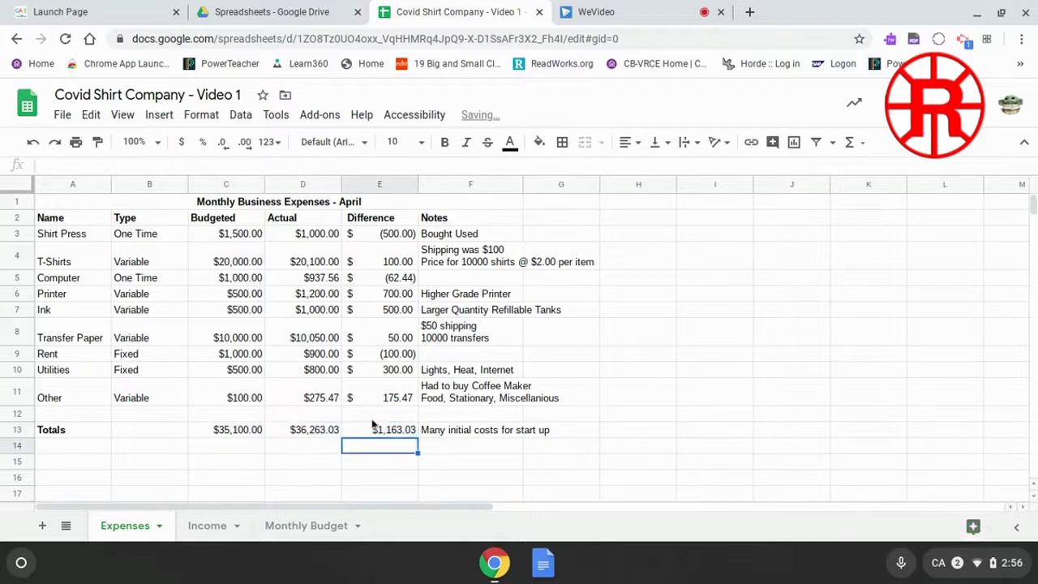
pyautogui.click(302, 434)
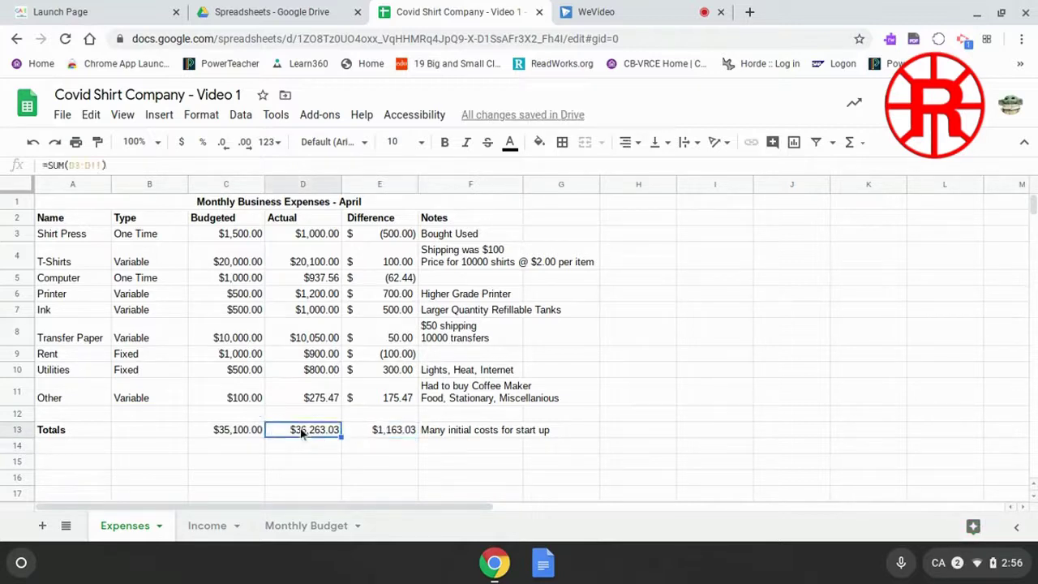
pyautogui.click(407, 434)
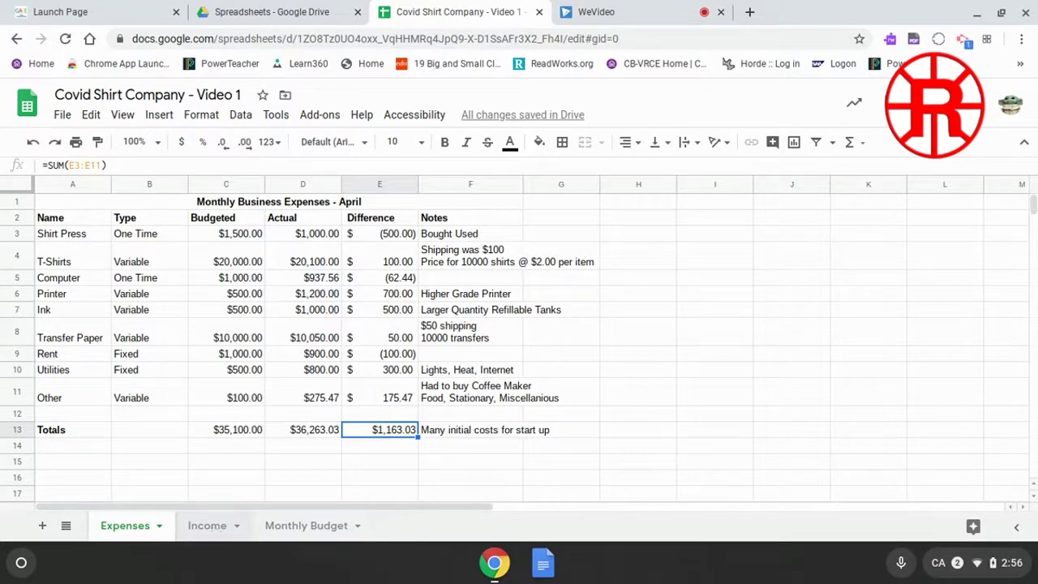
# On the Income sheet, enter =D3-C3 in E3 to calculate the Initial Investment difference
pyautogui.click(212, 527)
pyautogui.click(411, 236)
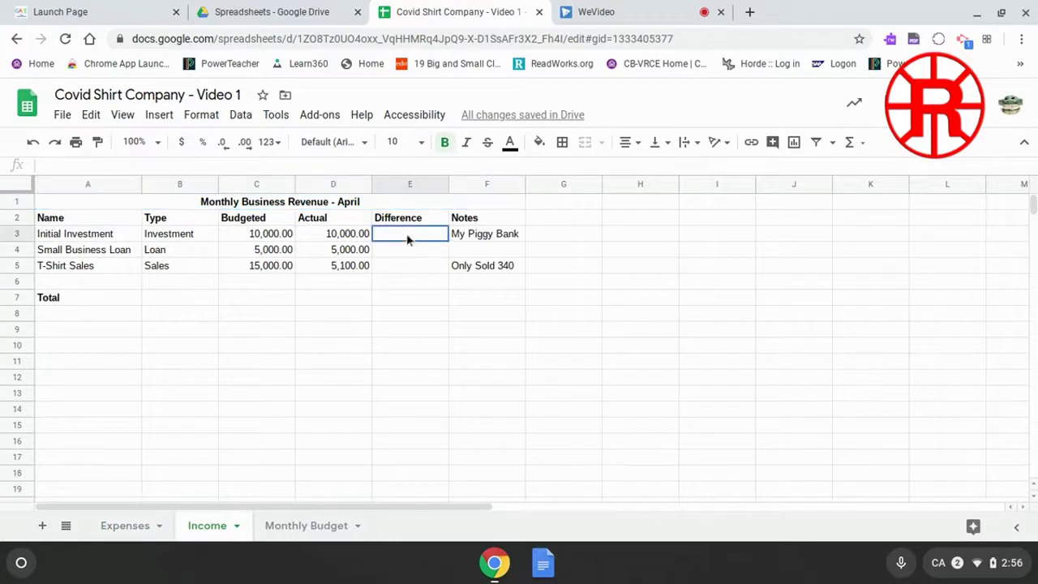
pyautogui.click(401, 236)
pyautogui.write('=')
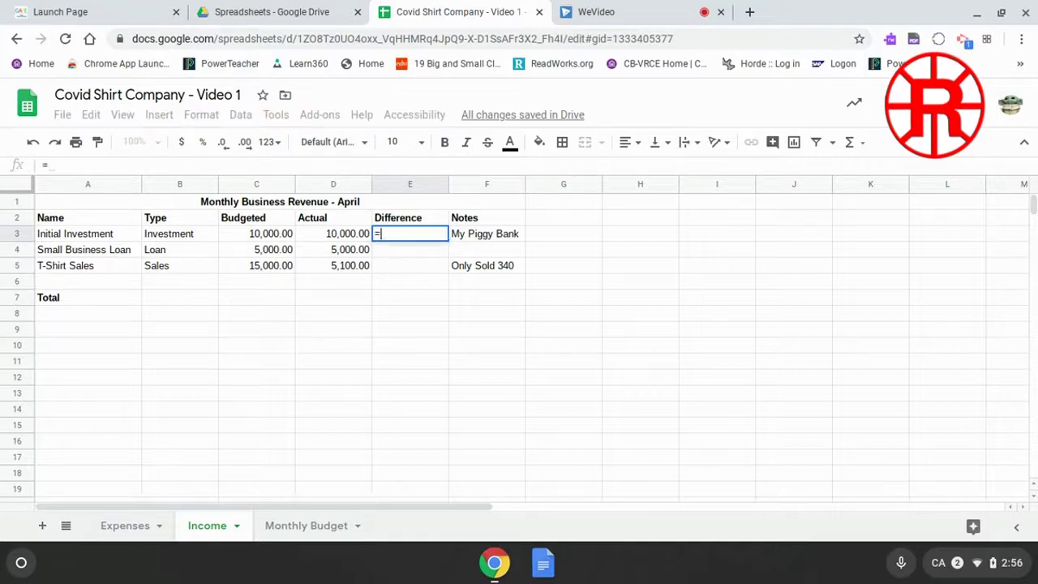
pyautogui.click(348, 234)
pyautogui.write('-')
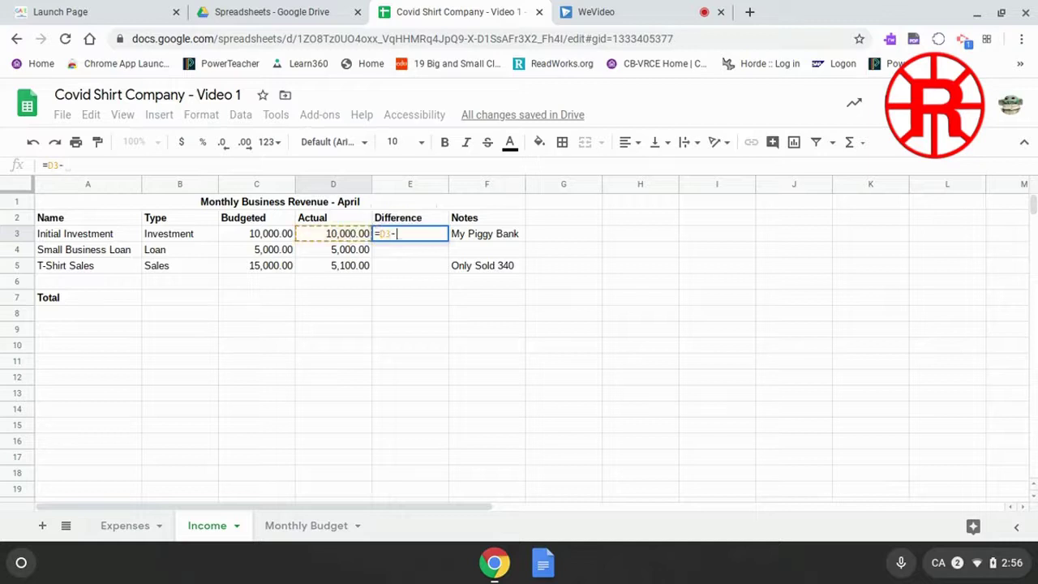
pyautogui.click(274, 233)
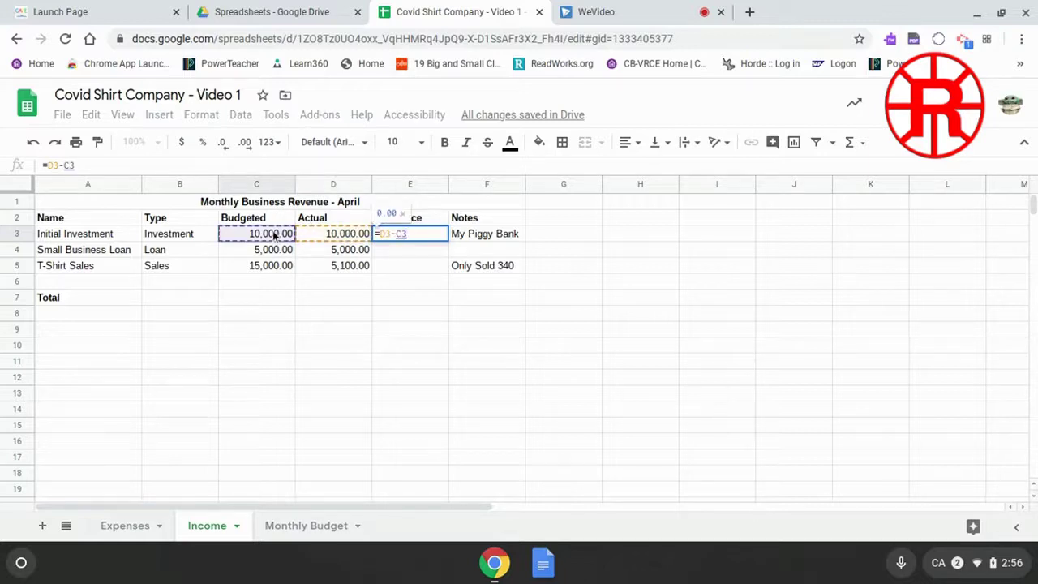
pyautogui.press('Return')
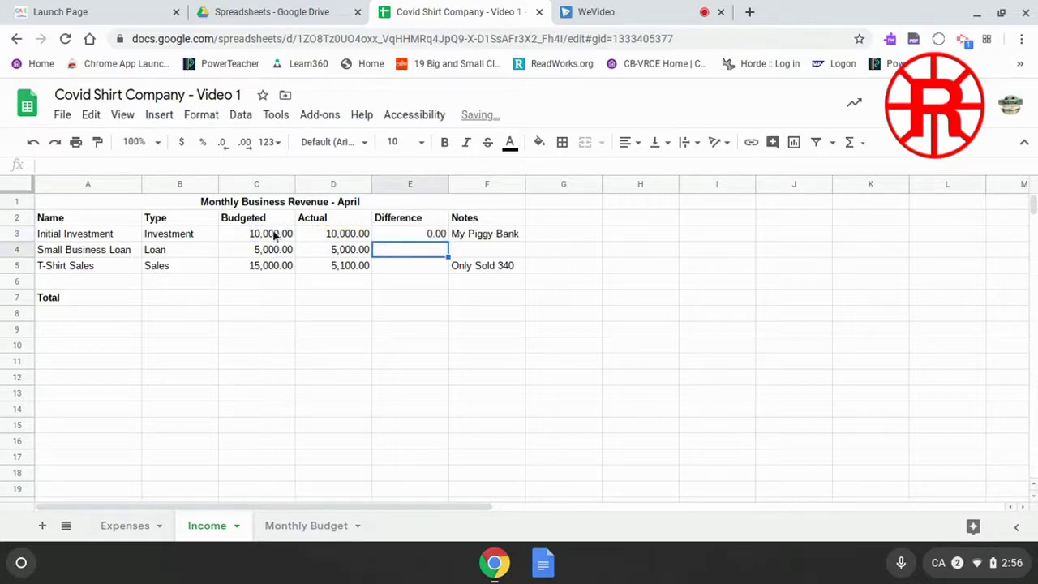
# Apply the Accounting number format to the Difference column (E) on the Income sheet
pyautogui.click(417, 237)
pyautogui.click(416, 185)
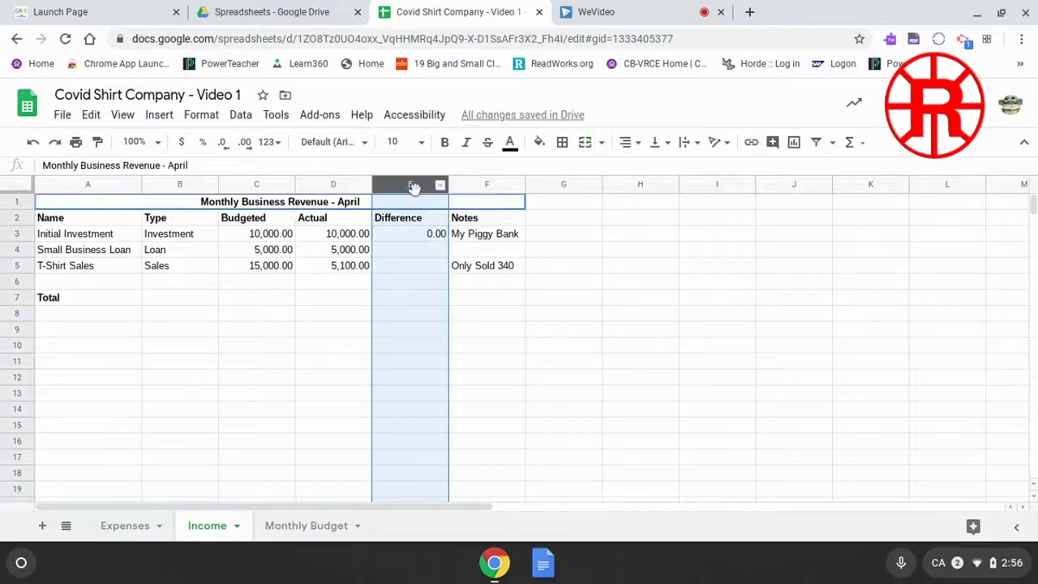
pyautogui.click(270, 142)
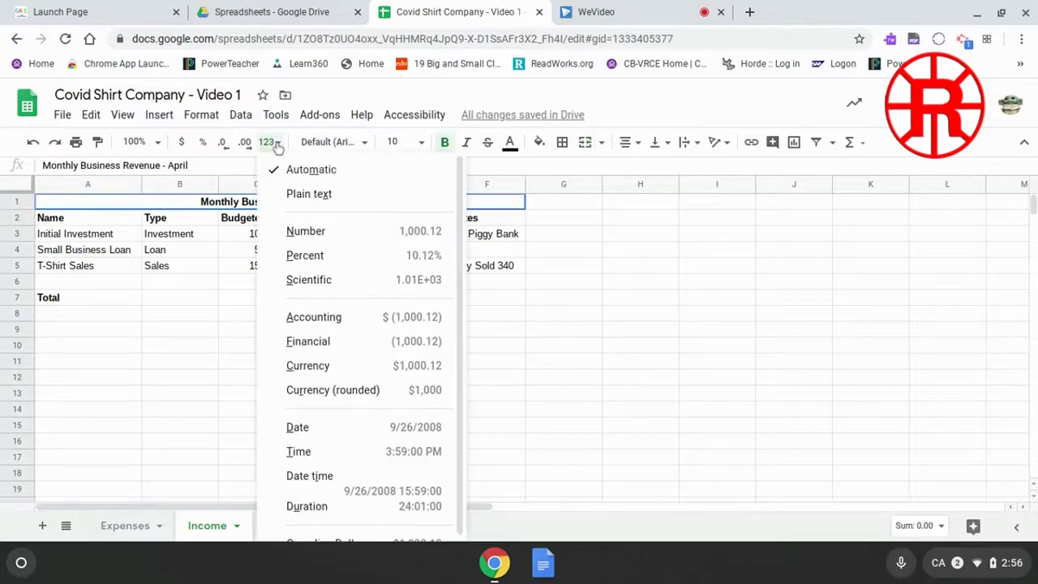
pyautogui.click(315, 317)
# Fill the Income sheet's difference formula from E3 down through E5 and check the T-Shirt Sales result's formula
pyautogui.click(427, 233)
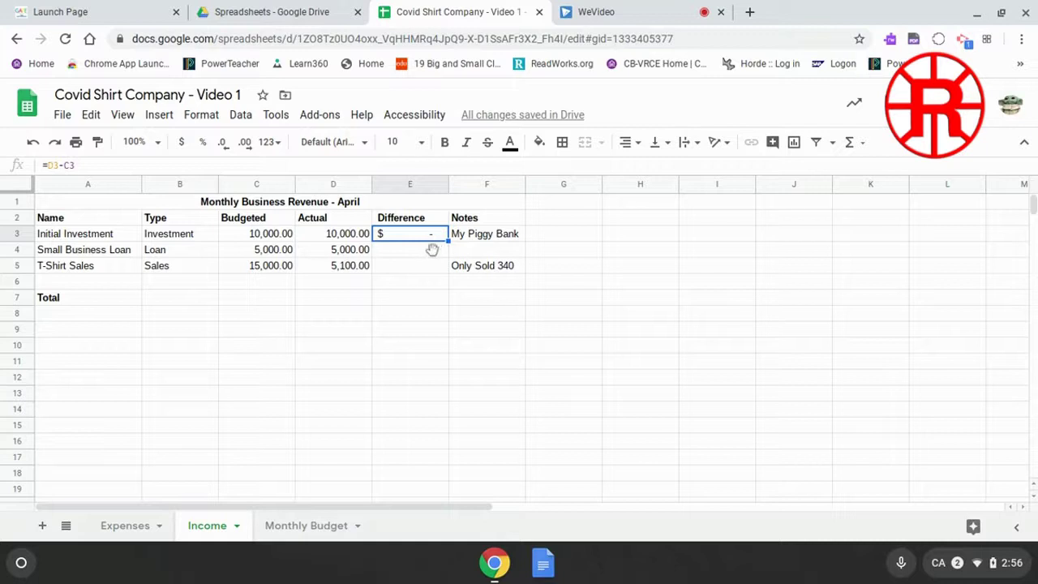
pyautogui.moveTo(447, 242); pyautogui.dragTo(438, 268)
pyautogui.click(428, 290)
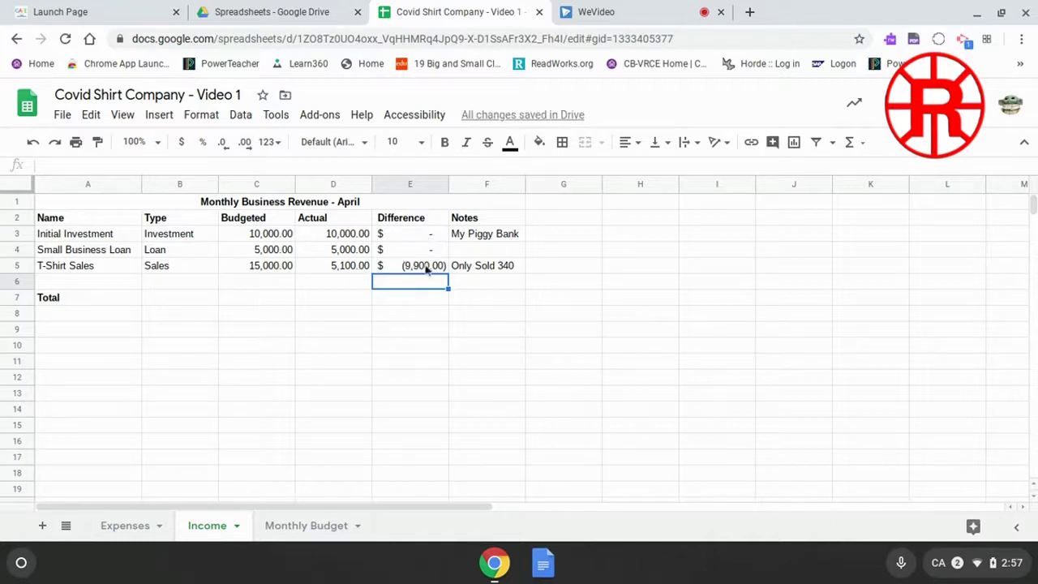
pyautogui.click(423, 269)
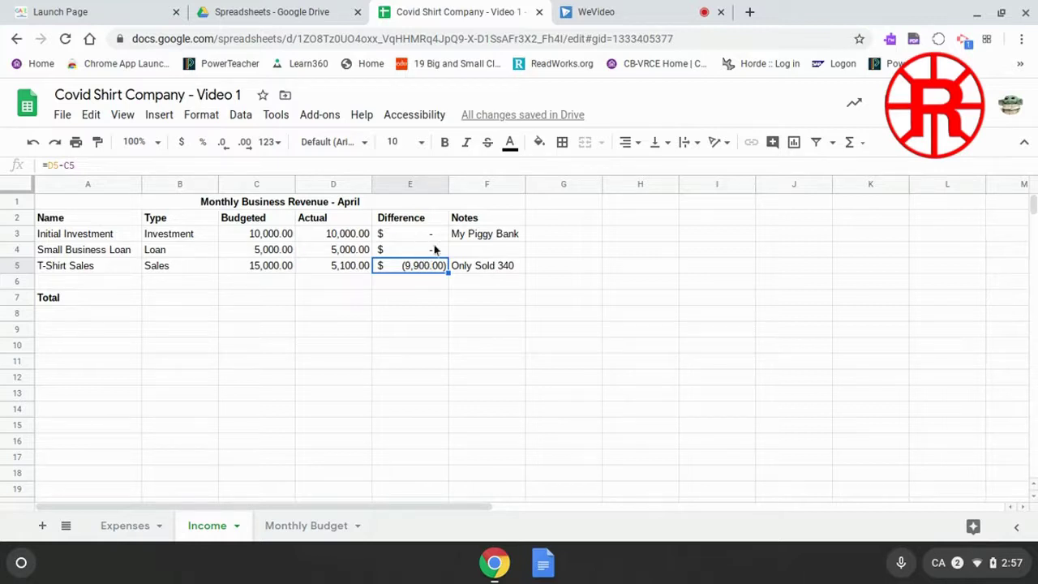
# Enter =SUM(C3:C5) in C7 on the Income sheet to total the Budgeted column
pyautogui.click(262, 300)
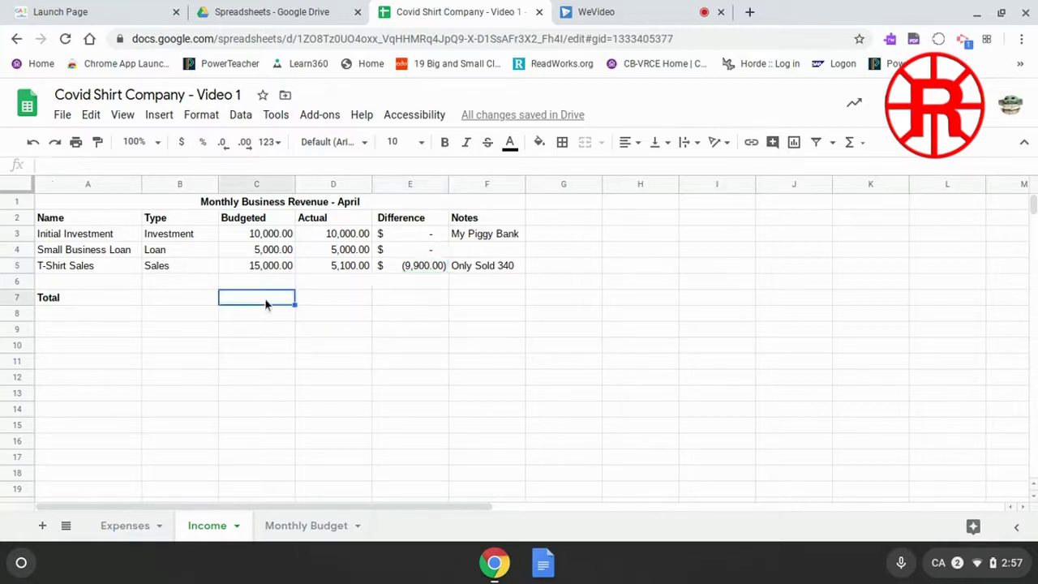
pyautogui.write('=SUM')
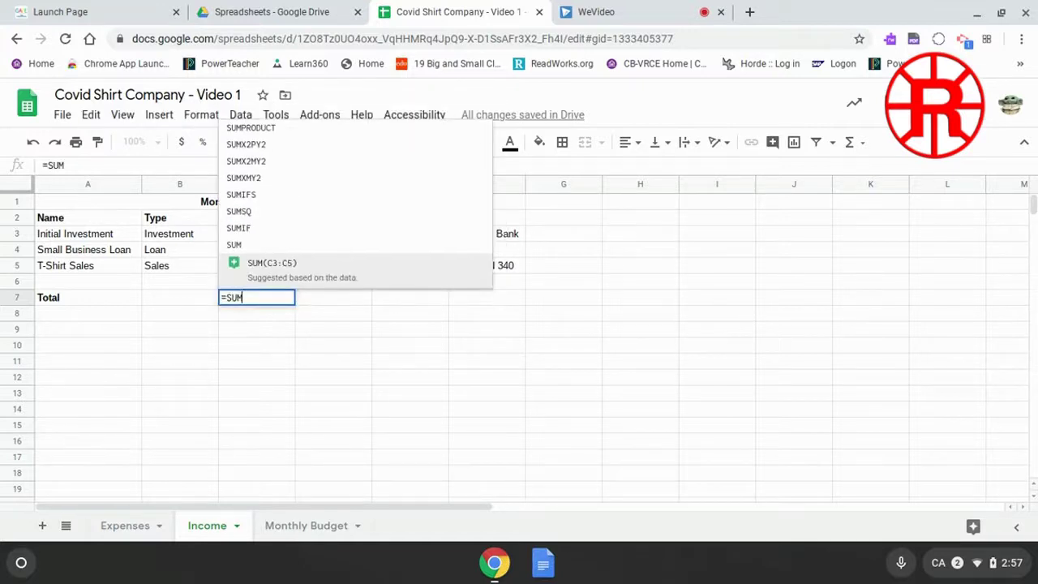
pyautogui.click(290, 269)
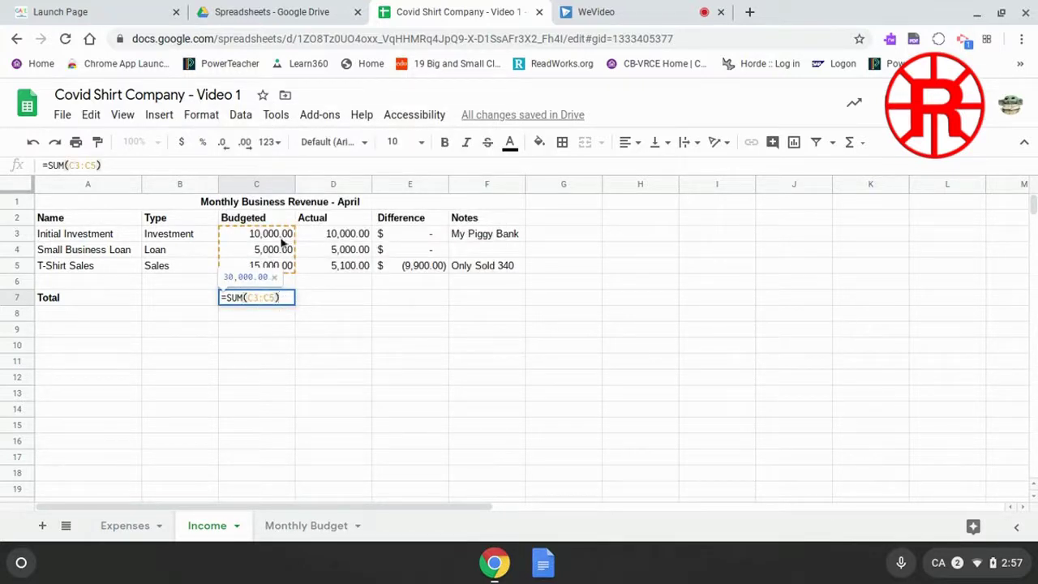
pyautogui.press('Return')
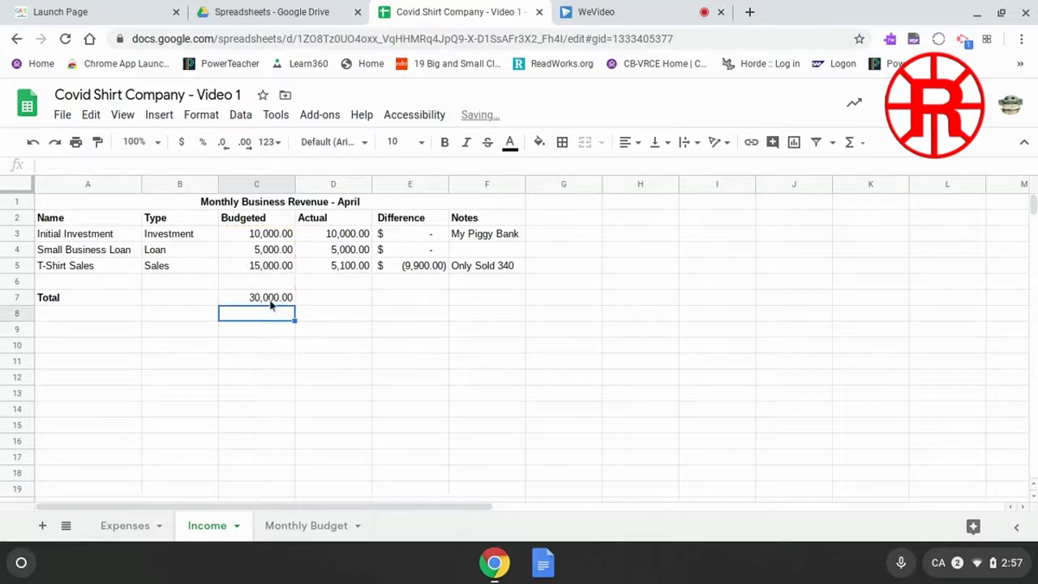
# Fill the Income sheet's Total formula from C7 across to D7 and E7
pyautogui.click(273, 302)
pyautogui.moveTo(296, 305); pyautogui.dragTo(393, 306)
pyautogui.click(421, 328)
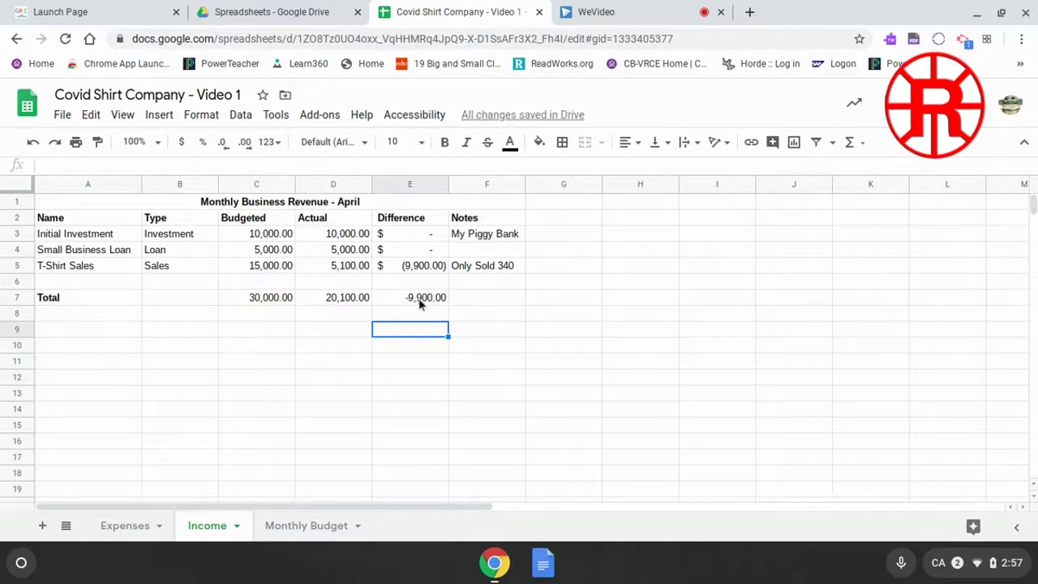
# Apply the Accounting number format to the Difference total in E7 on the Income sheet
pyautogui.click(408, 302)
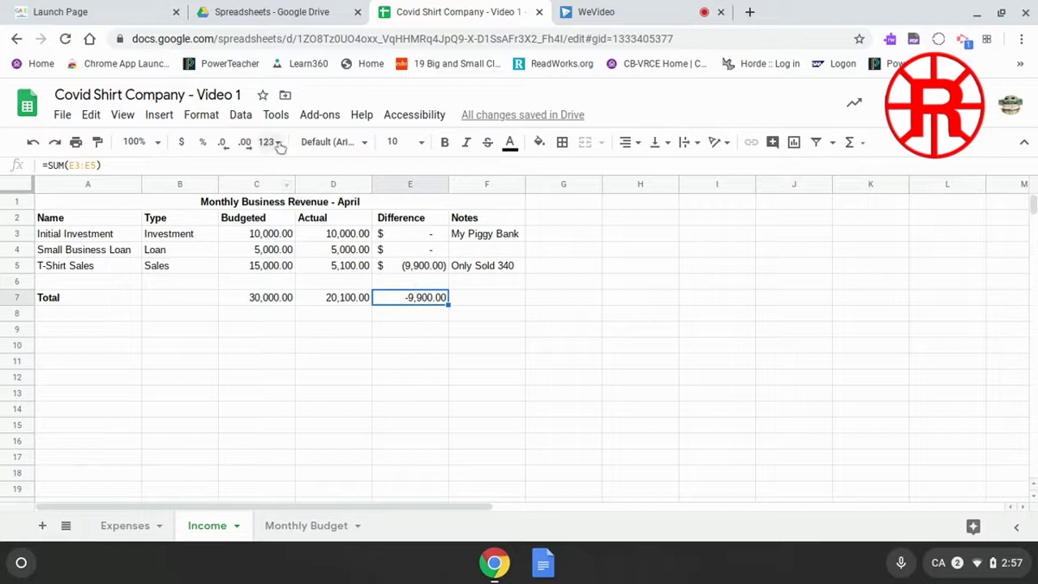
pyautogui.click(278, 143)
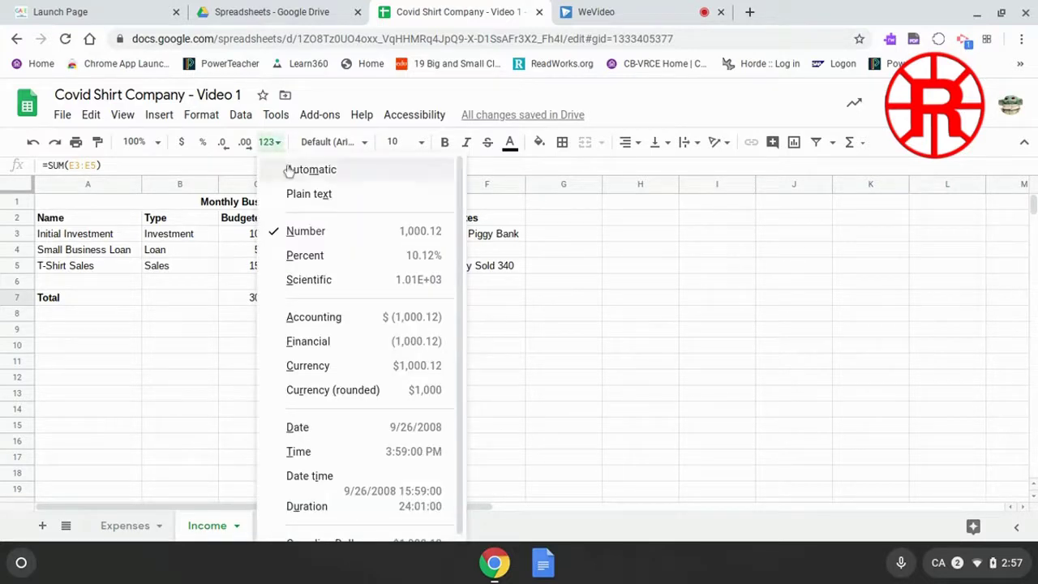
pyautogui.click(329, 320)
pyautogui.click(408, 331)
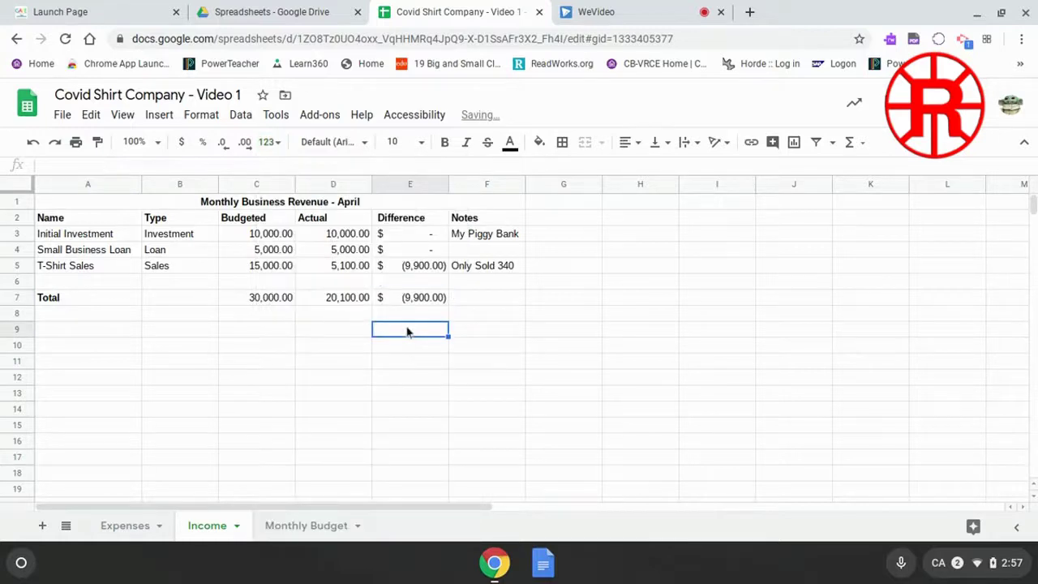
pyautogui.click(433, 297)
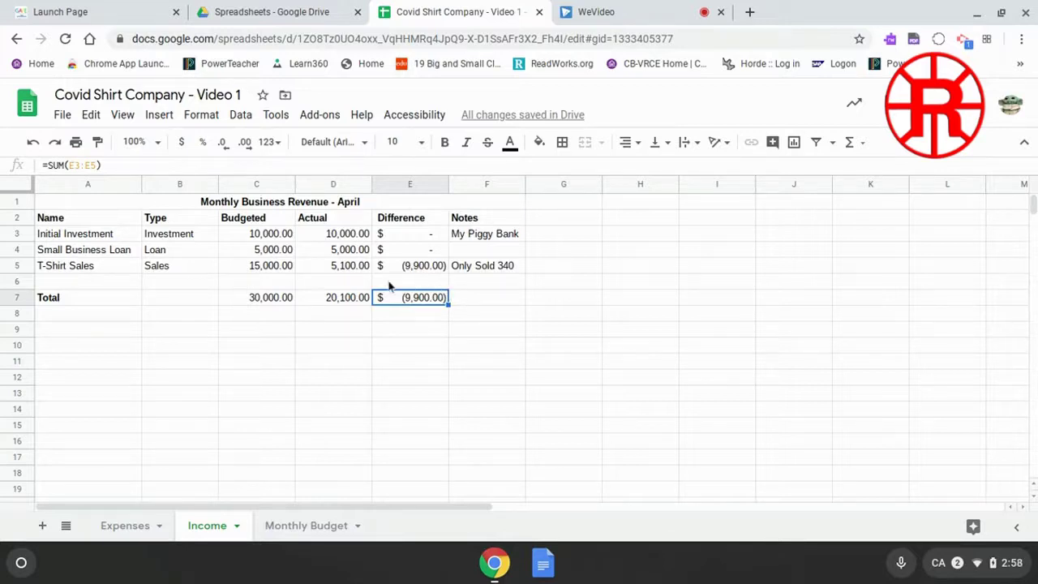
# On the Expenses sheet, apply the Accounting number format to the Difference total in E13
pyautogui.click(115, 527)
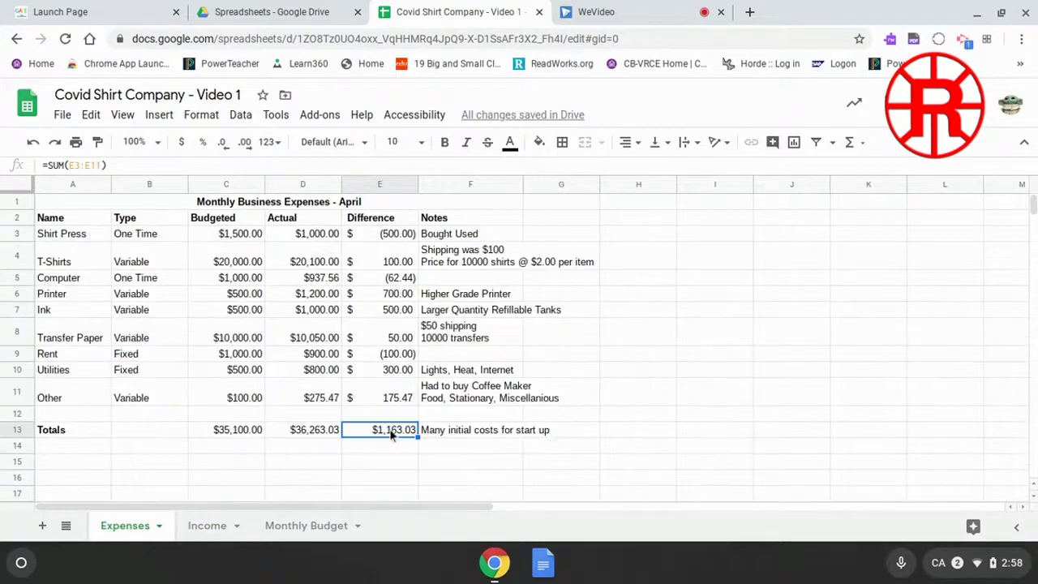
pyautogui.click(276, 143)
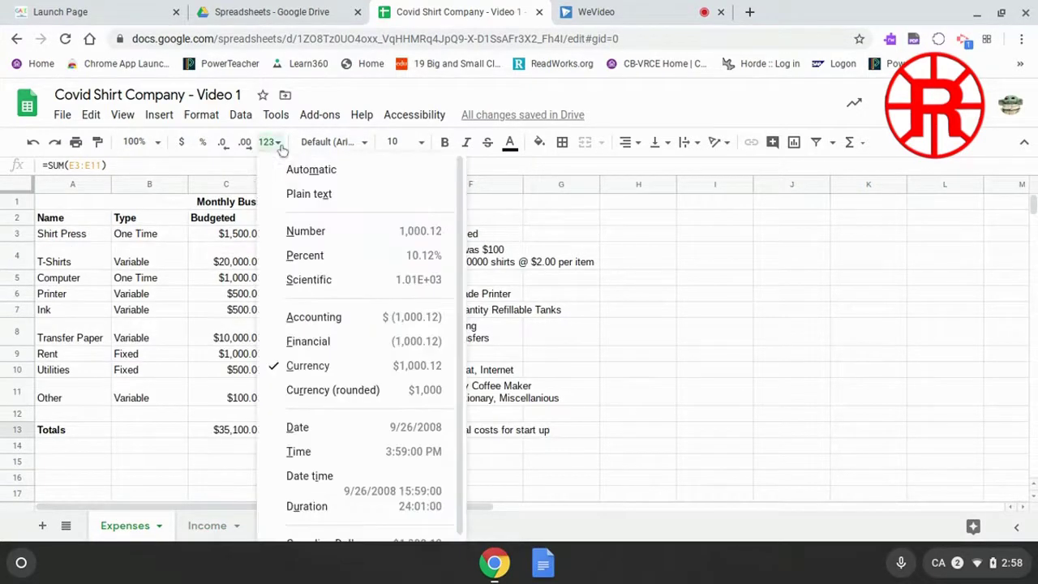
pyautogui.click(324, 319)
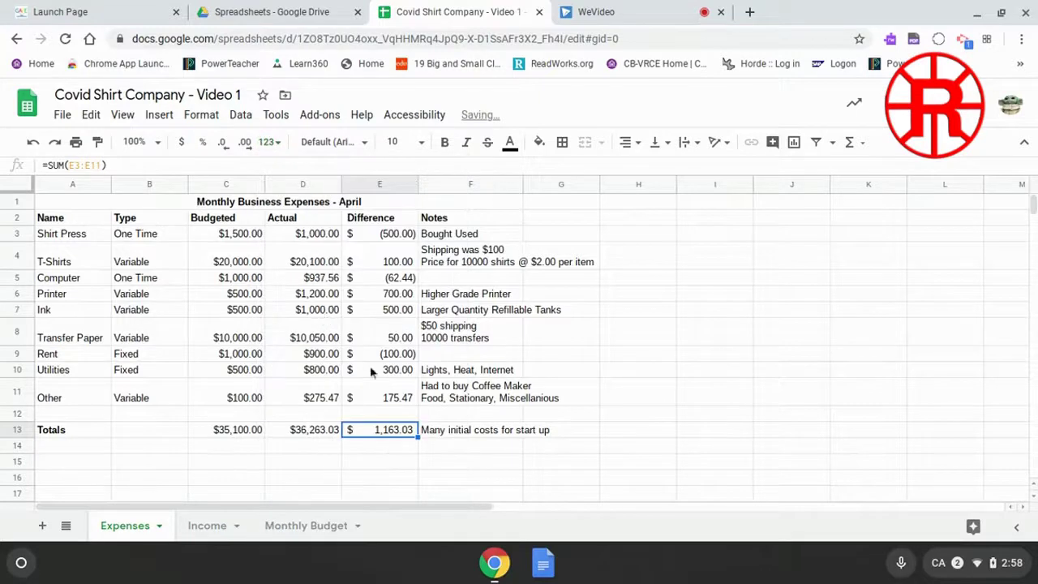
pyautogui.click(402, 467)
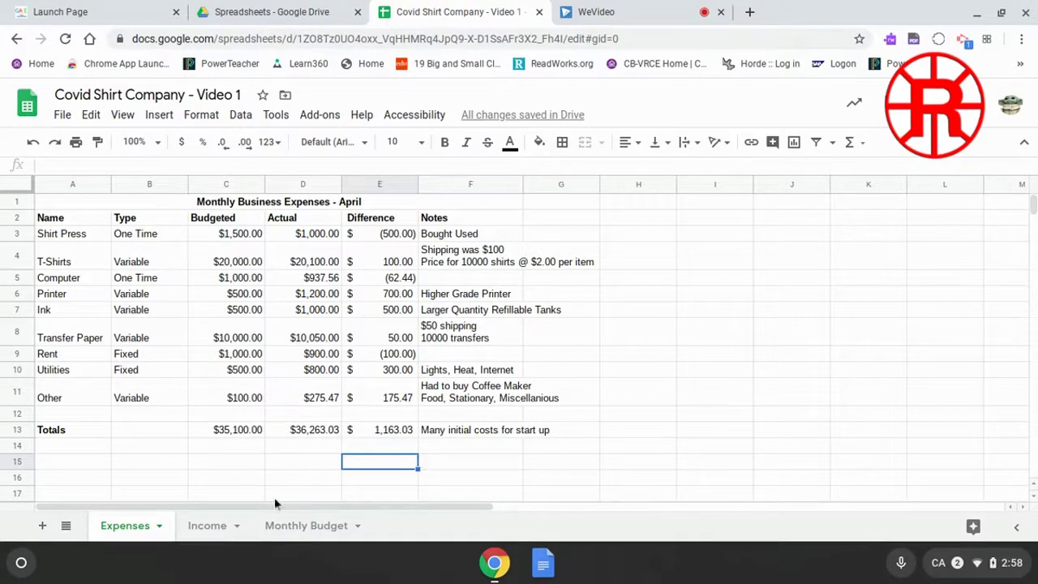
# On the Monthly Budget sheet, link the budgeted Expenses cell B3 to the Expenses sheet's total with =Expenses!C13
pyautogui.click(296, 527)
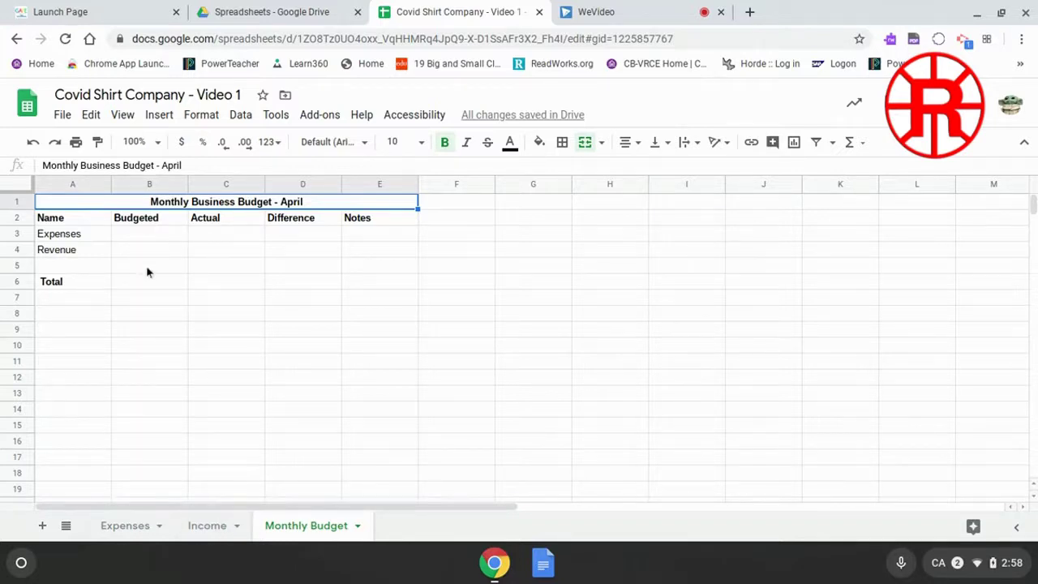
pyautogui.click(138, 235)
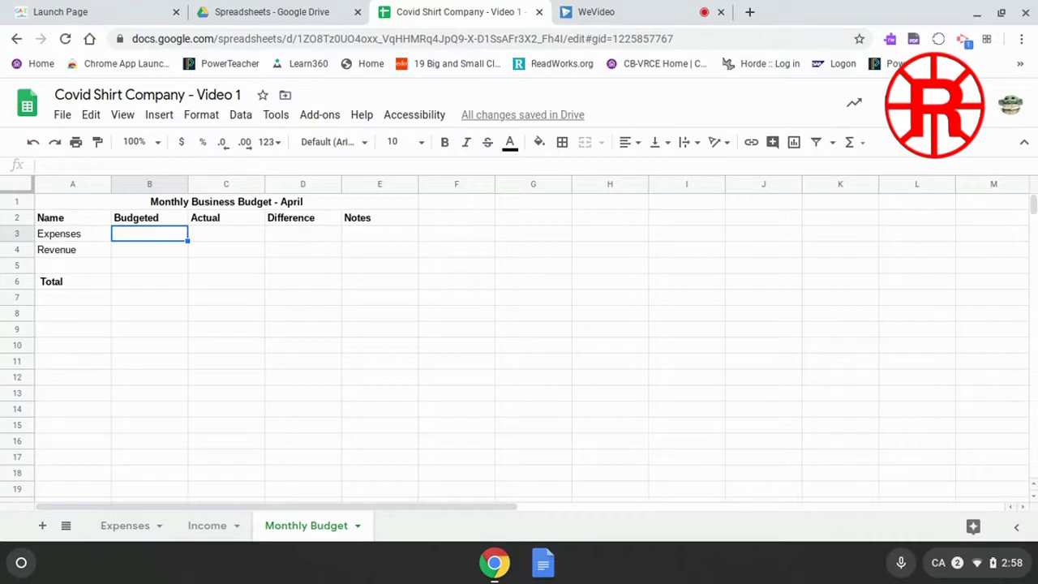
pyautogui.write('=')
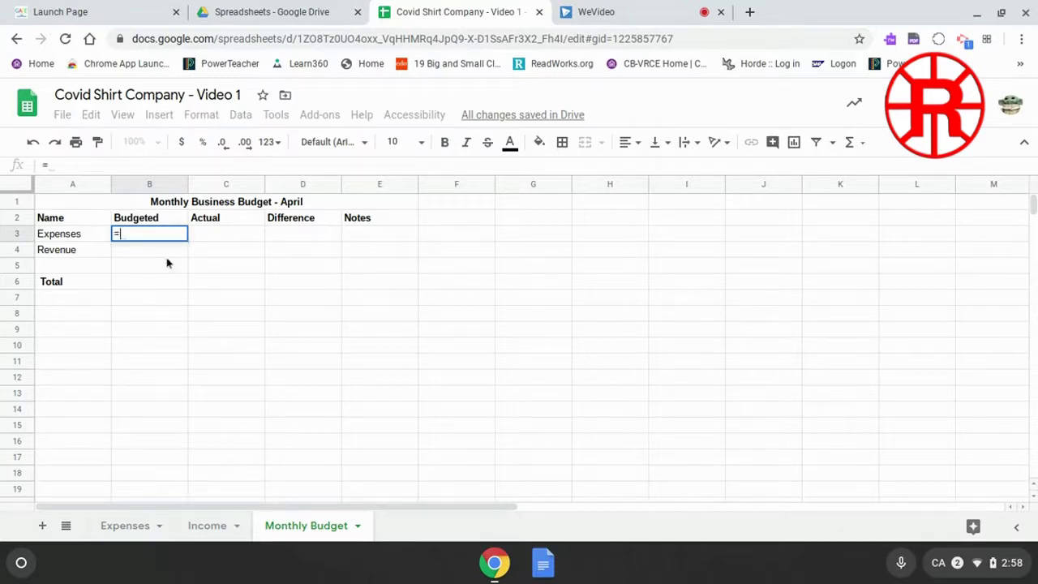
pyautogui.click(139, 531)
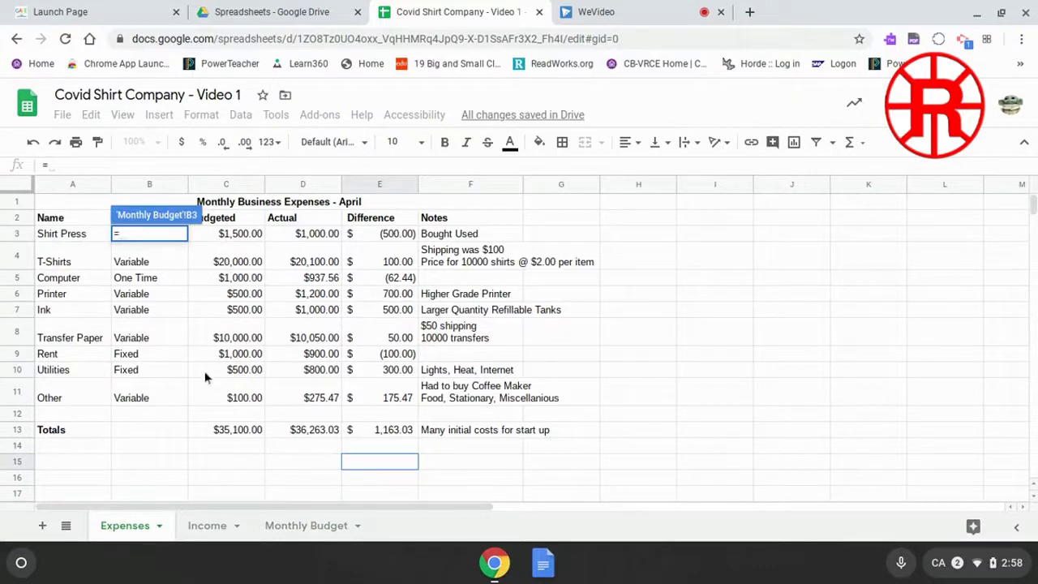
pyautogui.click(239, 434)
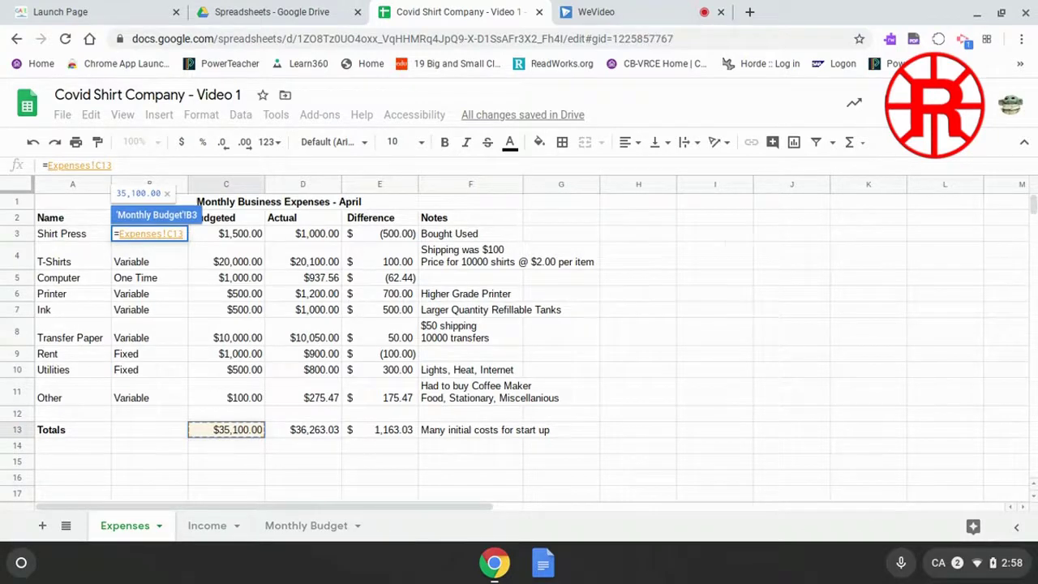
pyautogui.press('Return')
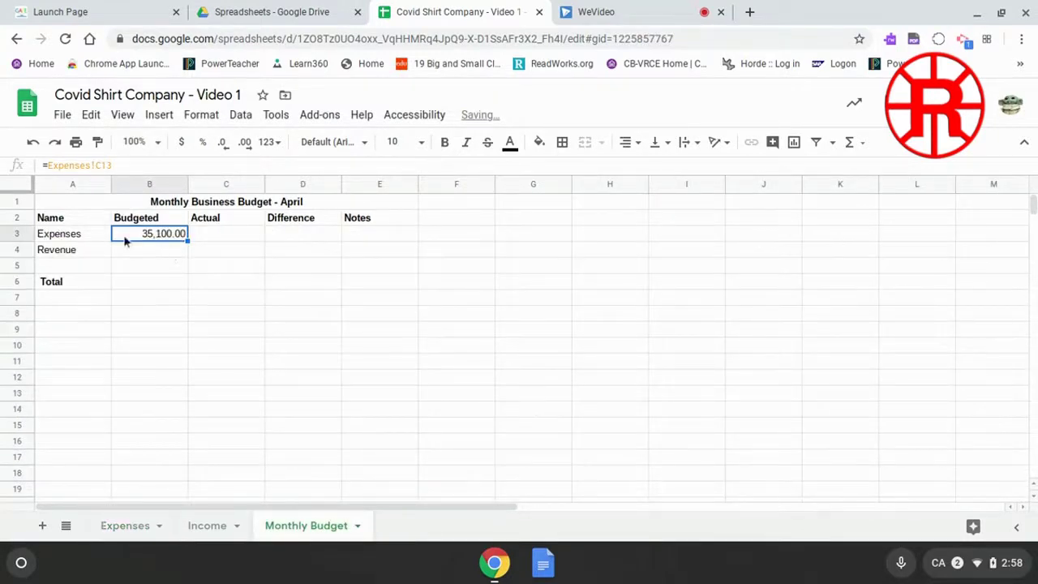
# Link the actual Expenses cell C3 on the Monthly Budget sheet to the Expenses sheet's total with =Expenses!D13
pyautogui.click(223, 237)
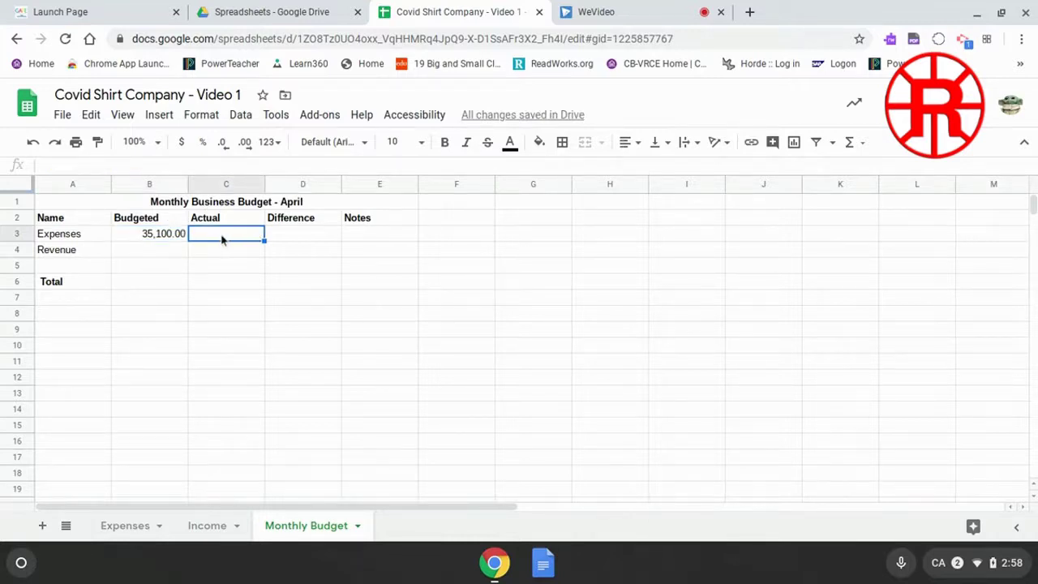
pyautogui.write('=')
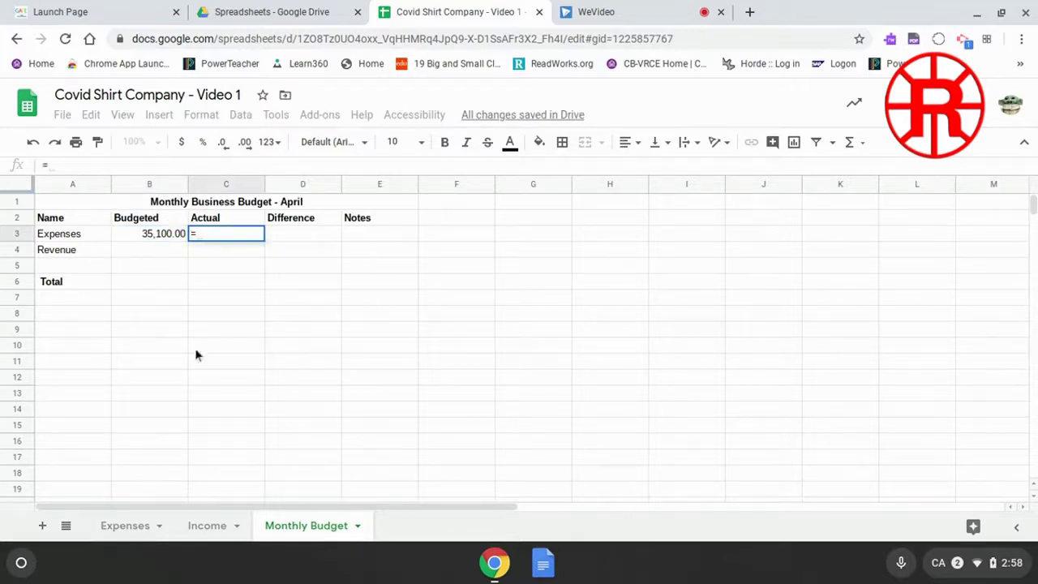
pyautogui.click(130, 527)
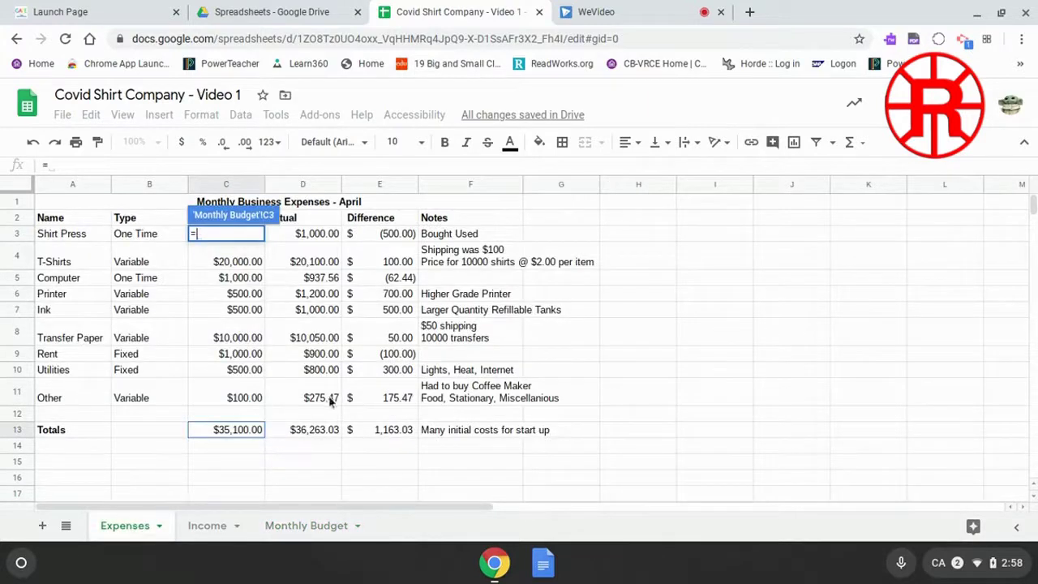
pyautogui.click(311, 433)
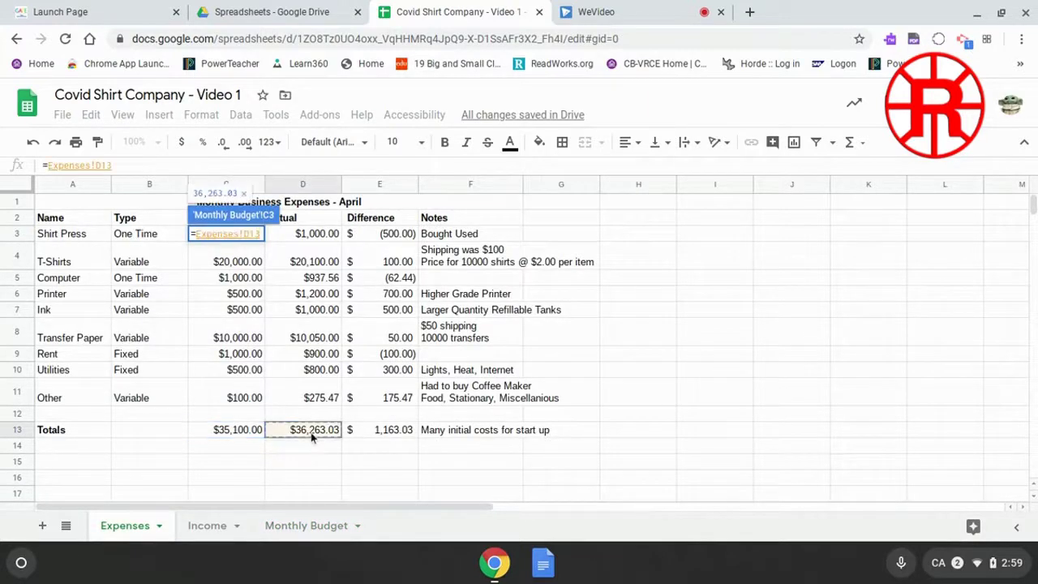
pyautogui.press('Return')
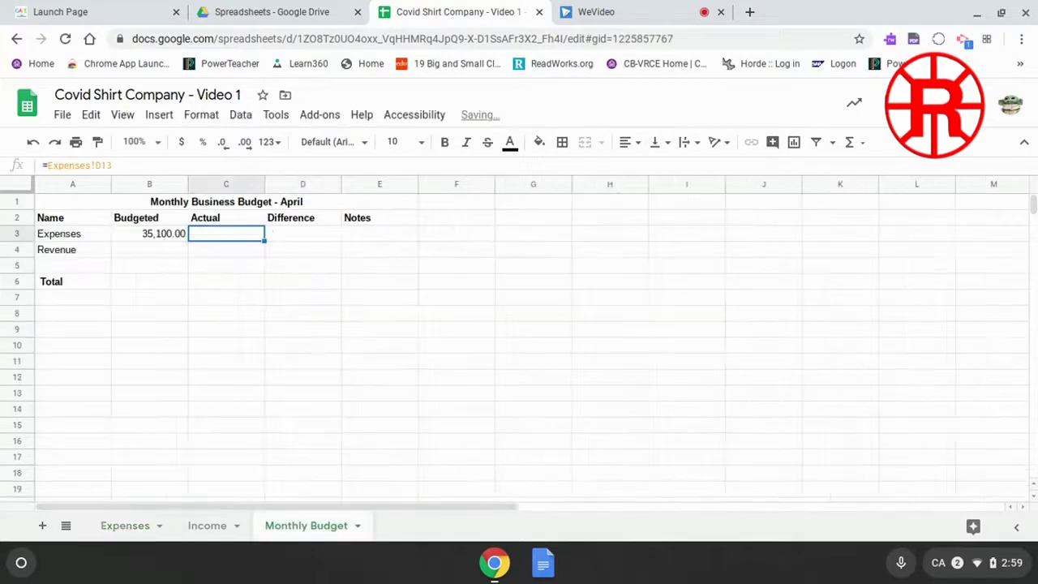
# Link the Expenses Difference cell D3 on the Monthly Budget sheet to the Expenses sheet's total with =Expenses!E13
pyautogui.click(285, 240)
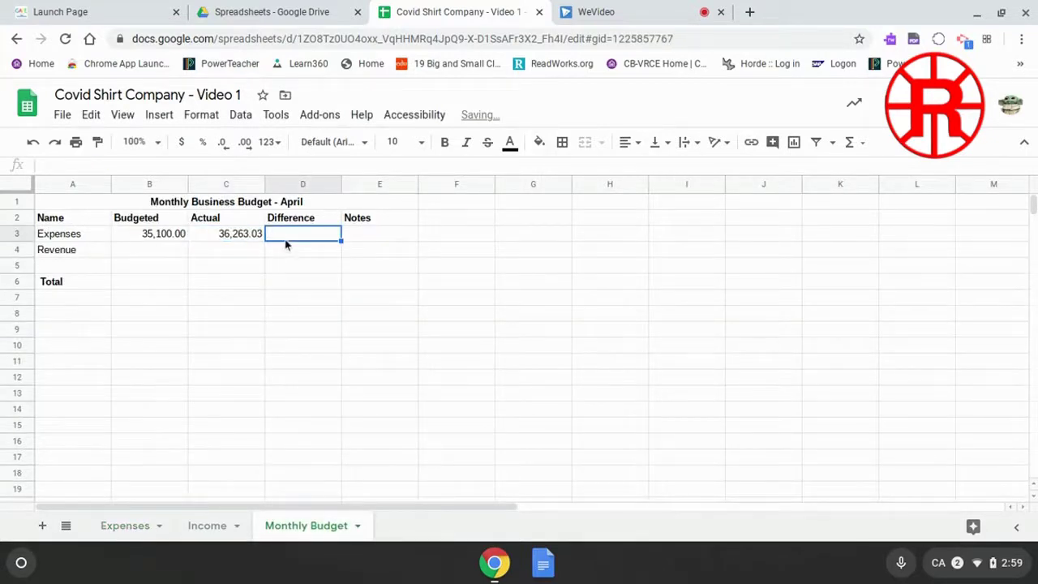
pyautogui.write('=')
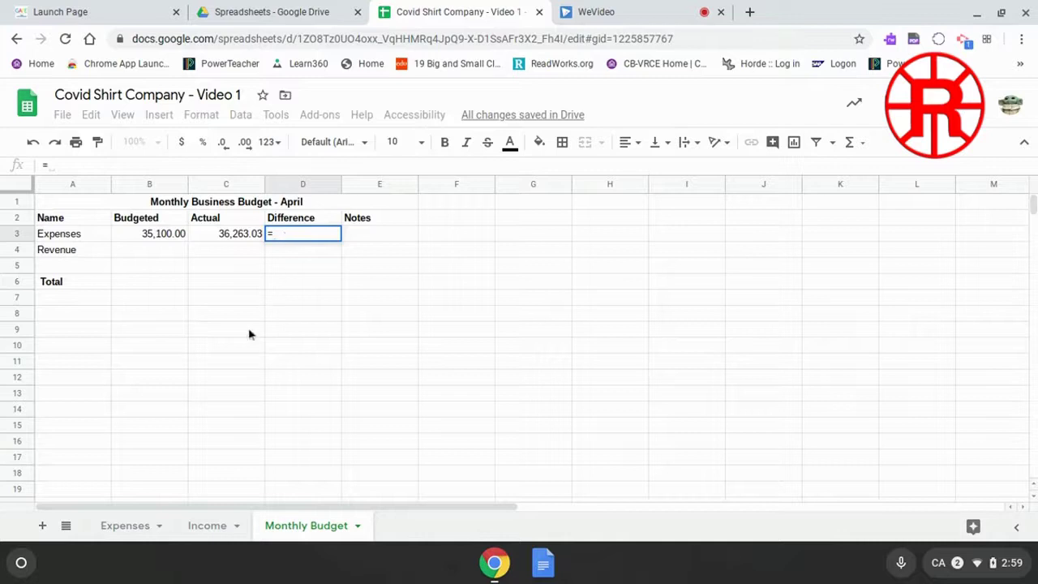
pyautogui.click(130, 526)
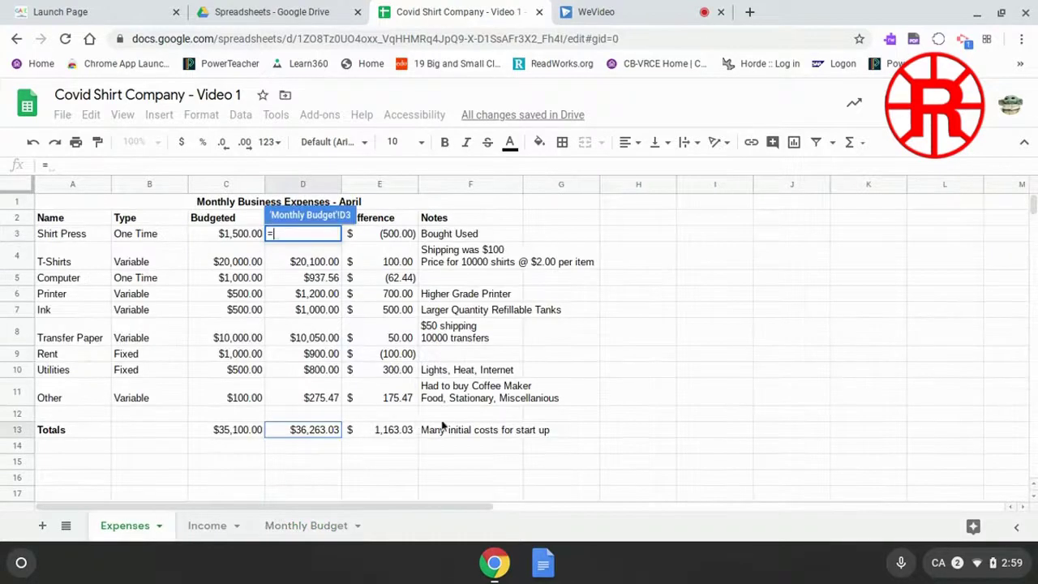
pyautogui.click(395, 432)
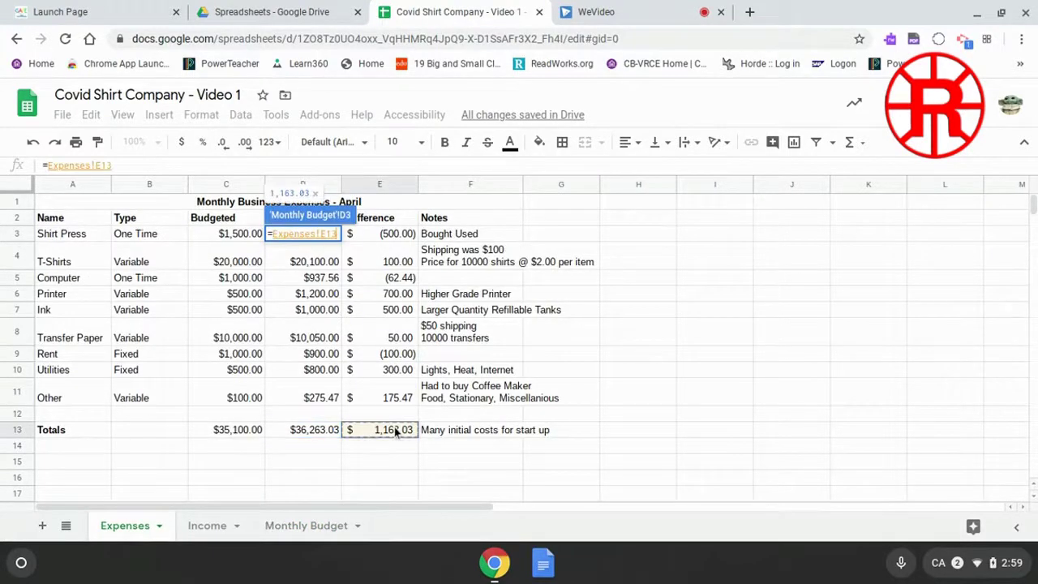
pyautogui.press('Return')
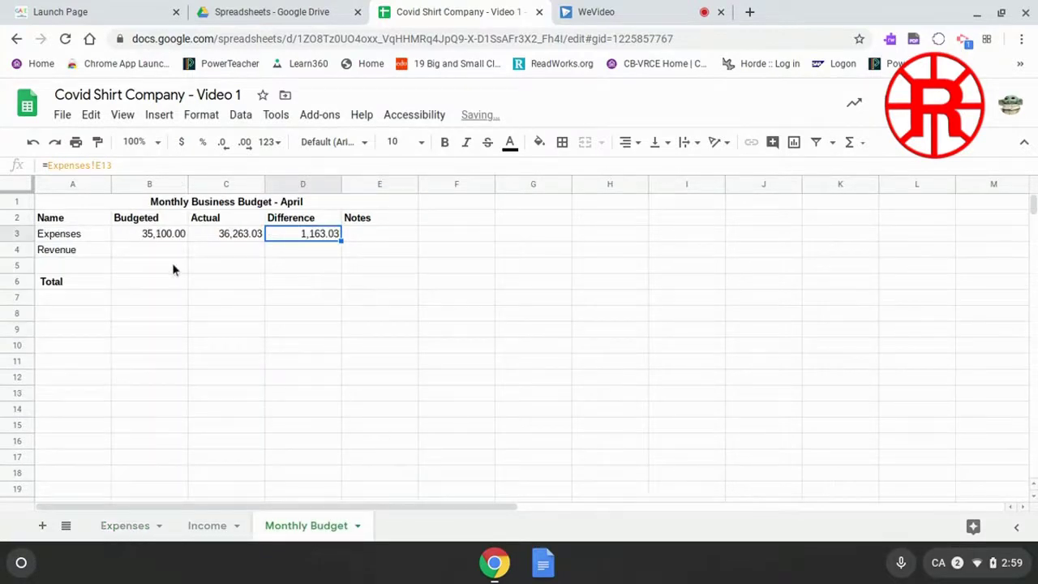
# Link the budgeted Revenue cell B4 on the Monthly Budget sheet to the Income sheet's total with =Income!C7
pyautogui.click(164, 251)
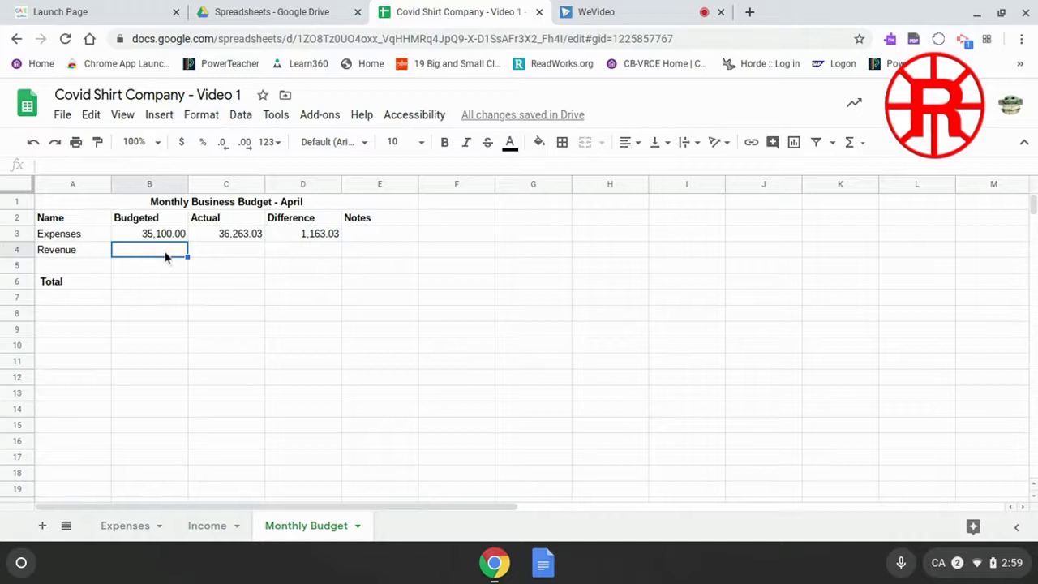
pyautogui.write('=')
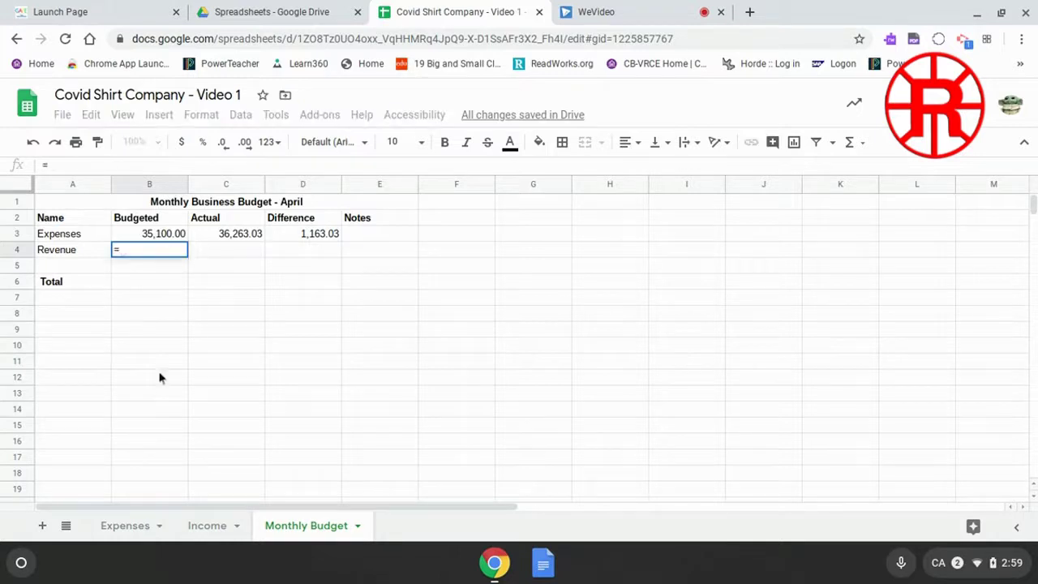
pyautogui.click(210, 527)
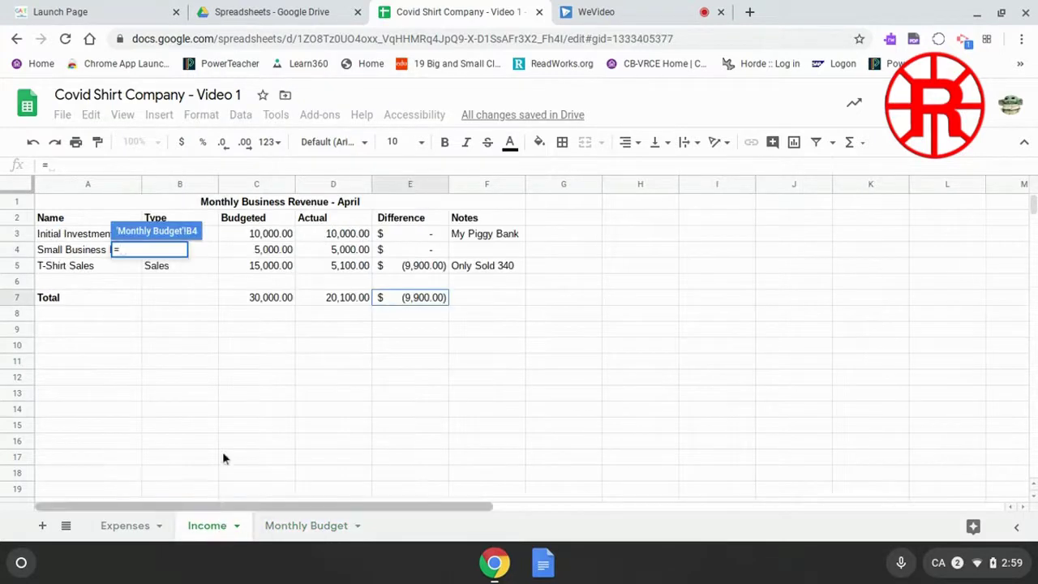
pyautogui.click(261, 297)
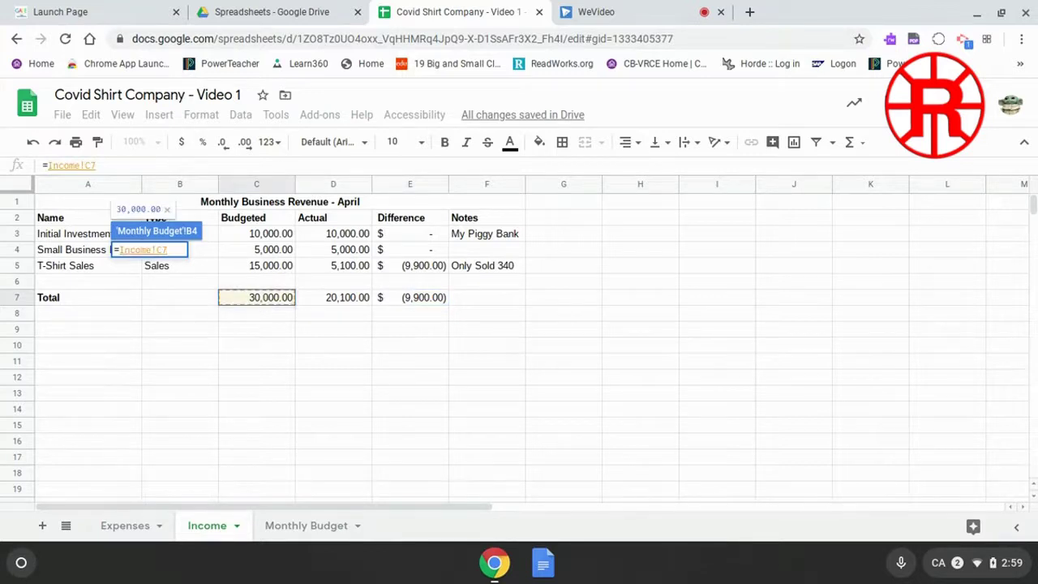
pyautogui.press('Return')
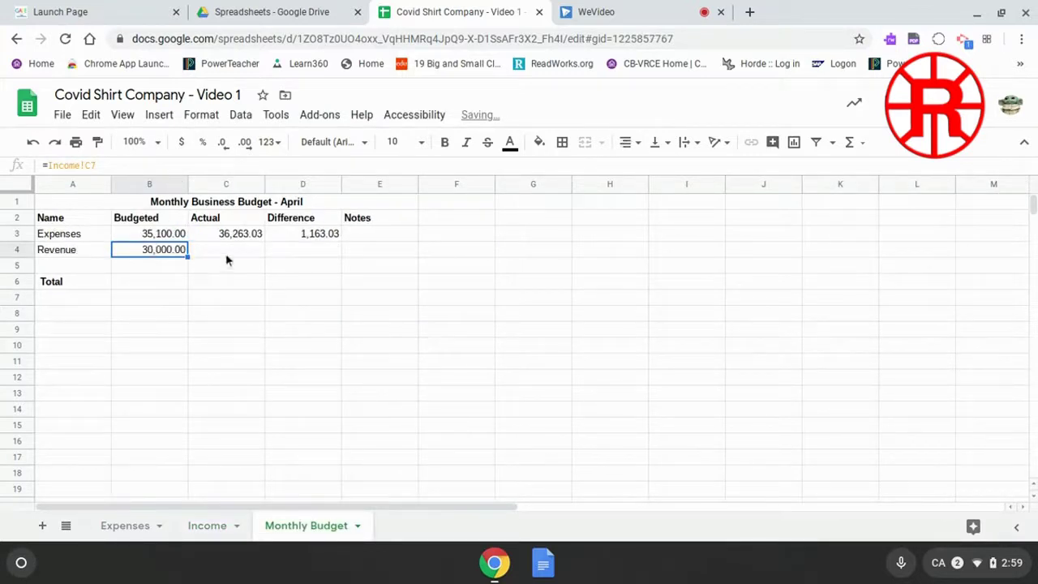
# Link the actual Revenue cell C4 on the Monthly Budget sheet to the Income sheet's total with =Income!D7
pyautogui.click(227, 253)
pyautogui.write('=')
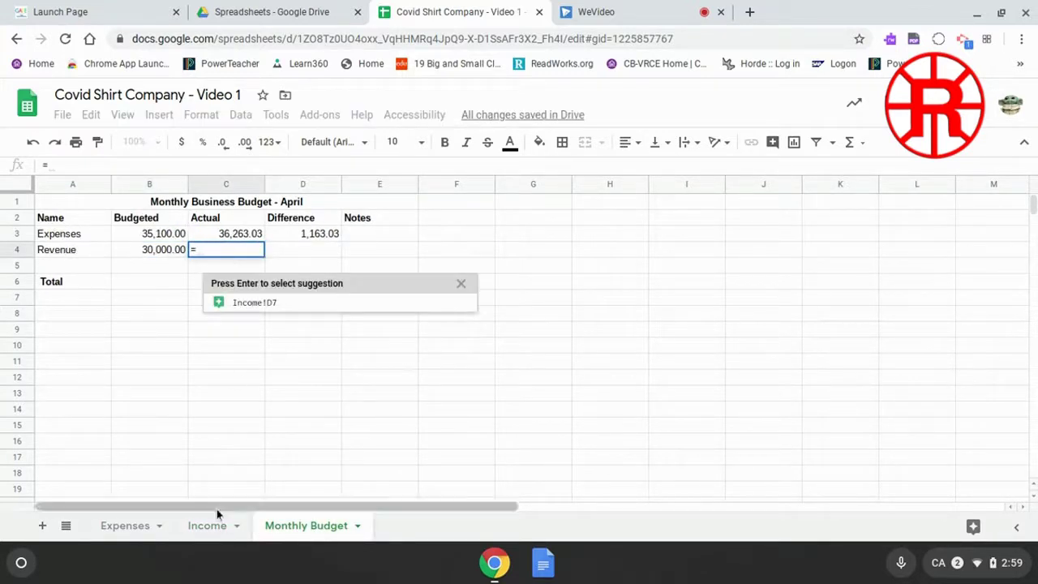
pyautogui.click(206, 525)
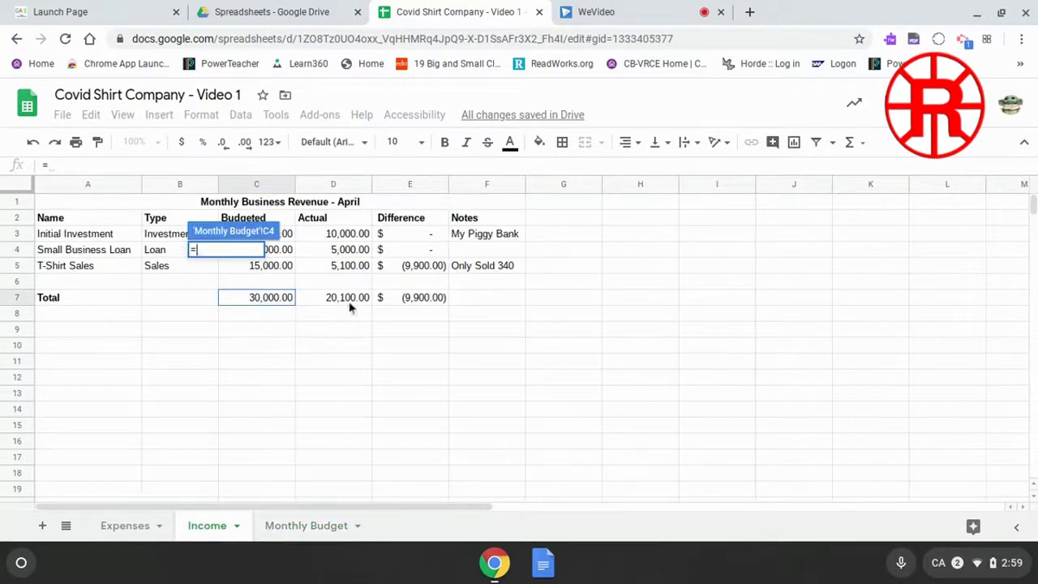
pyautogui.click(343, 300)
pyautogui.press('Return')
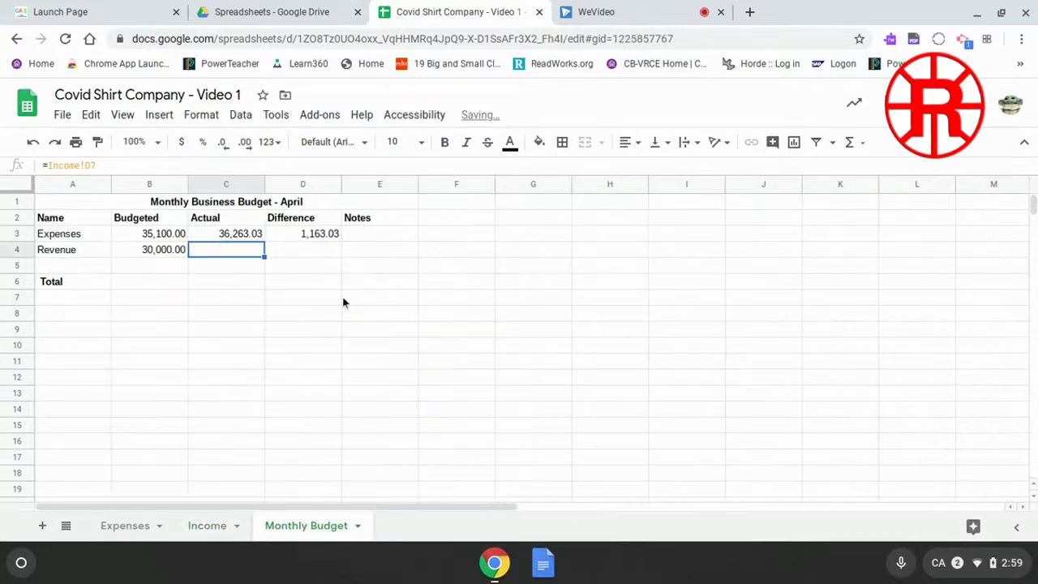
# Link the Revenue Difference cell D4 on the Monthly Budget sheet to the Income sheet's total with =Income!E7
pyautogui.click(293, 254)
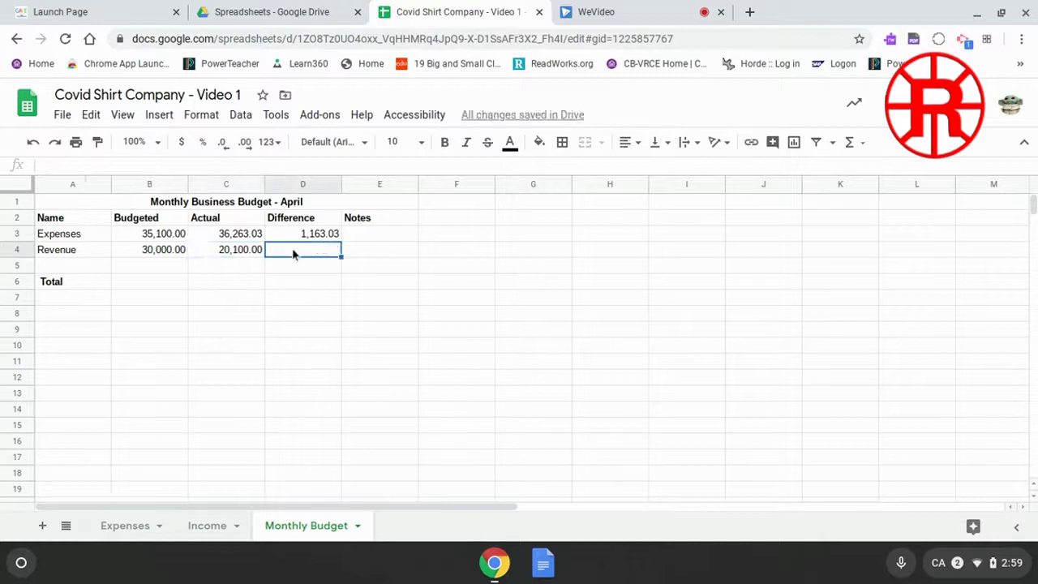
pyautogui.write('=')
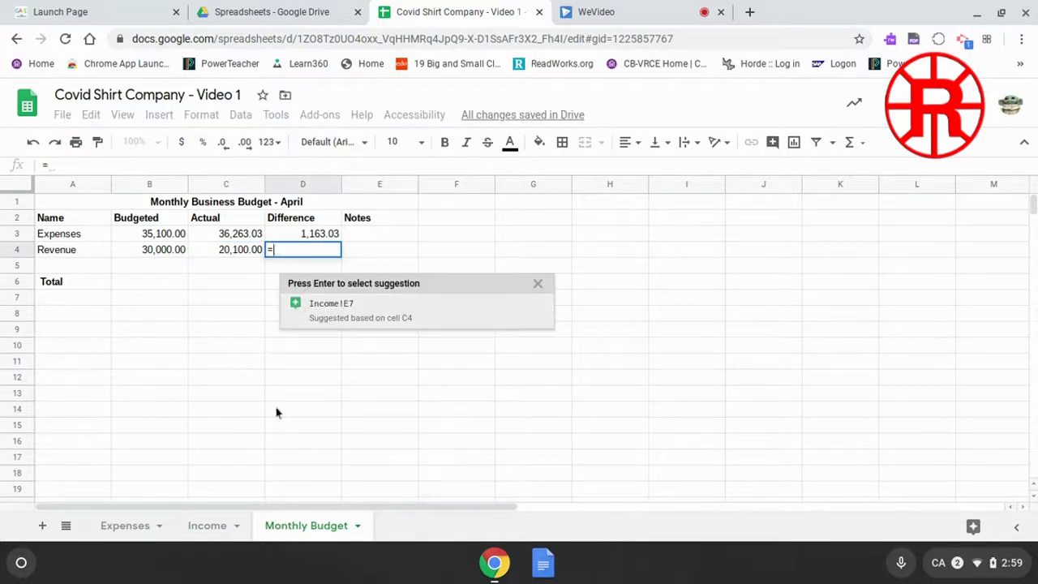
pyautogui.click(227, 529)
pyautogui.click(434, 303)
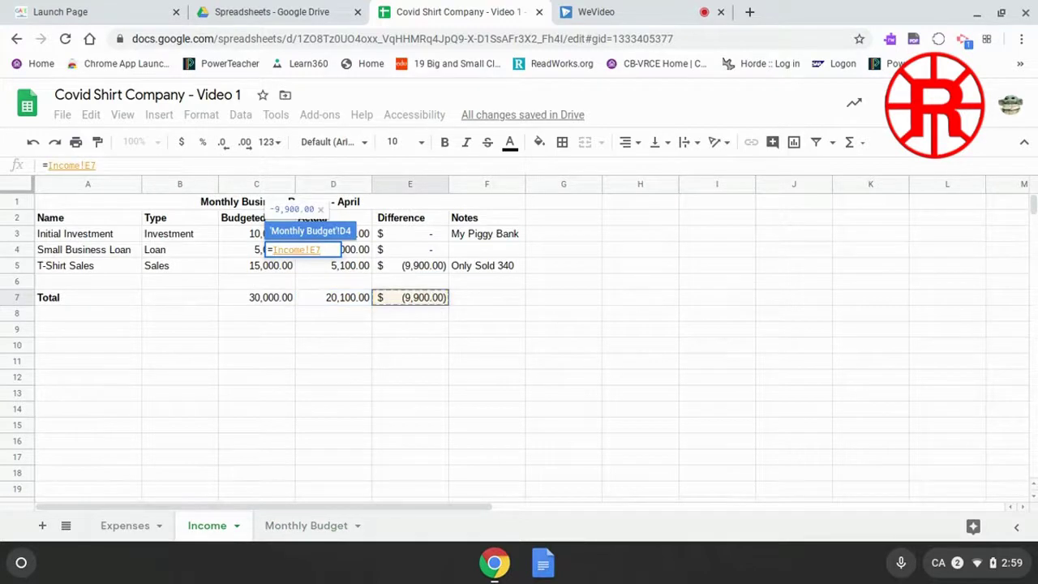
pyautogui.press('Return')
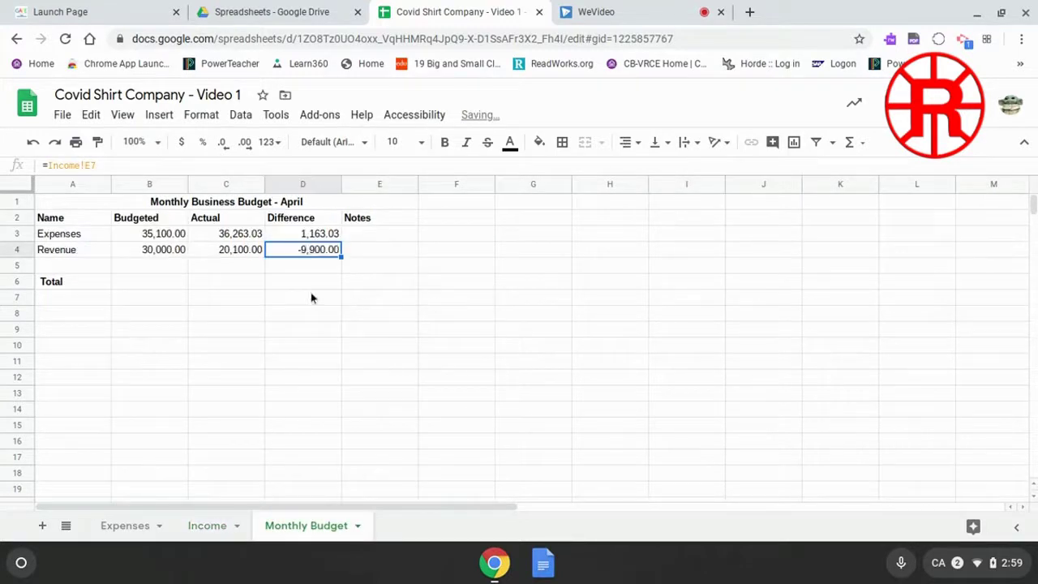
# Format the Budgeted and Actual columns B and C on the Monthly Budget sheet as Currency
pyautogui.click(151, 185)
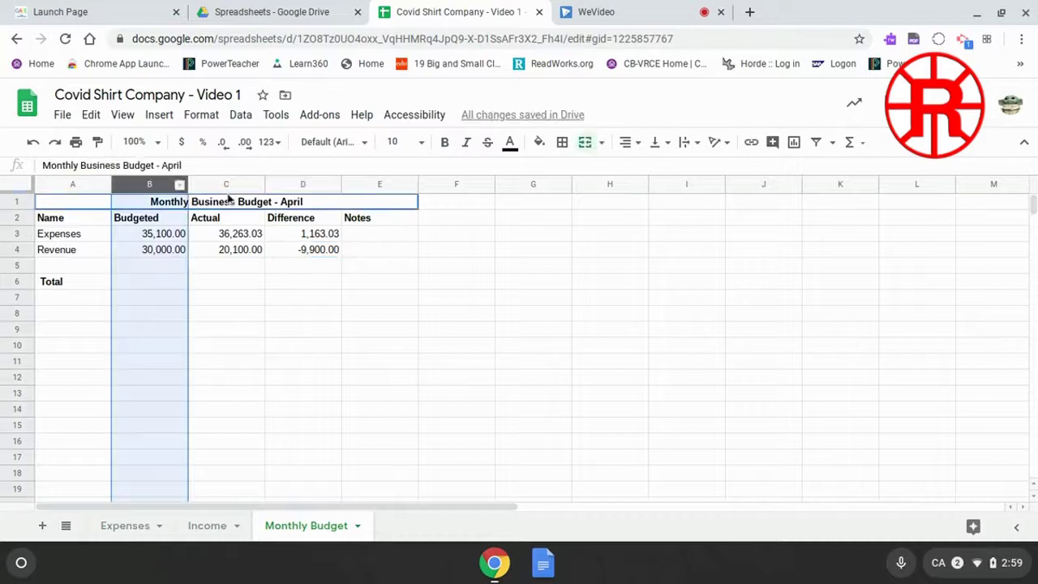
pyautogui.keyDown('shift'); pyautogui.click(234, 185); pyautogui.keyUp('shift')
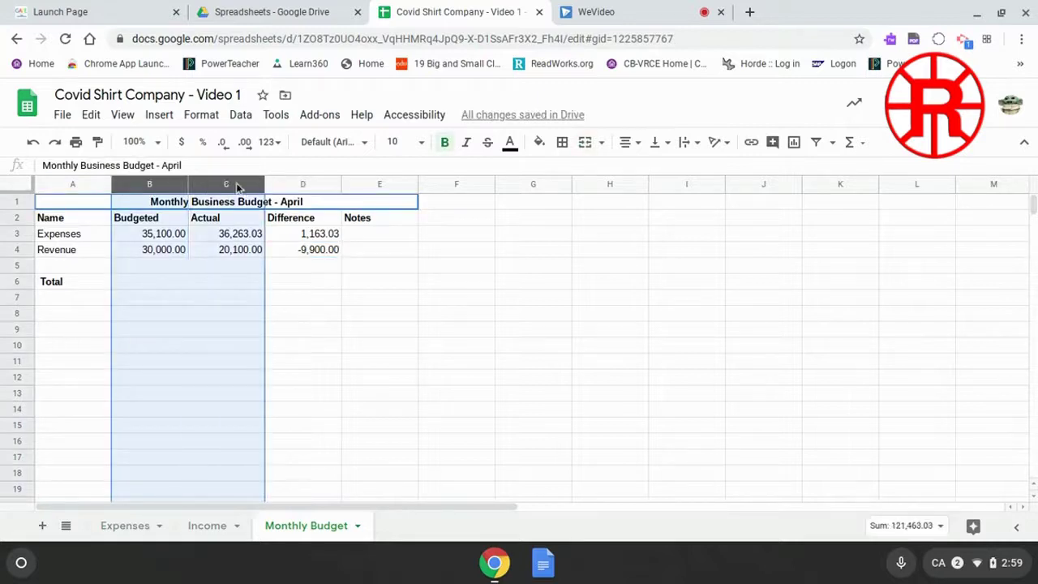
pyautogui.click(273, 141)
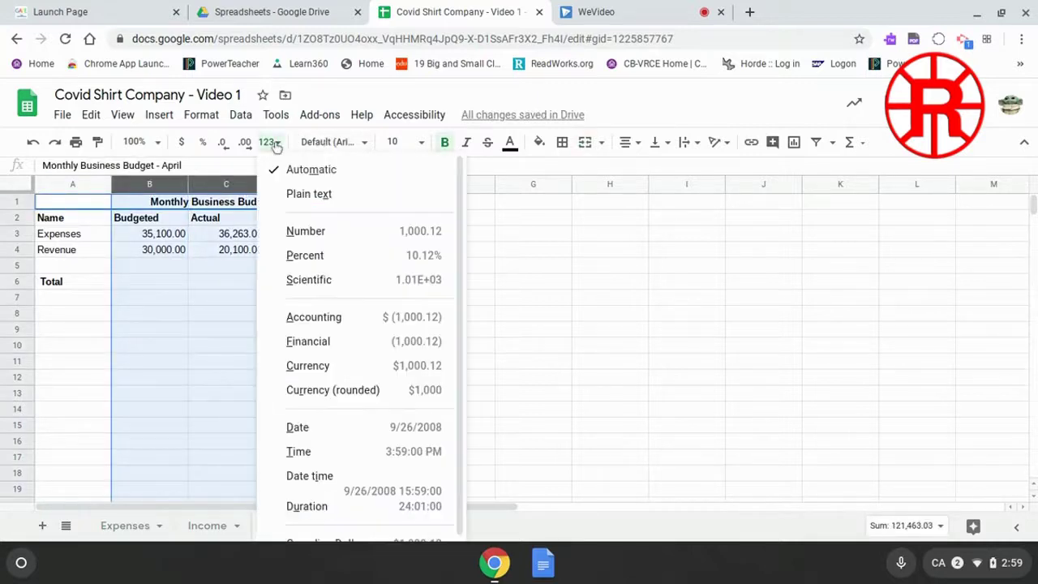
pyautogui.click(316, 370)
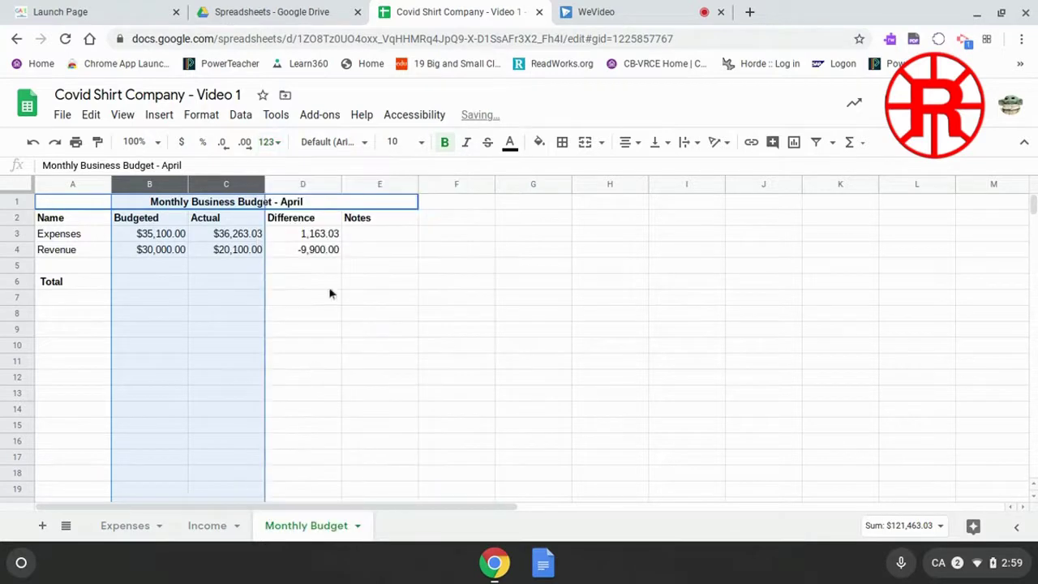
# Apply the Accounting number format to the Difference column D on the Monthly Budget sheet
pyautogui.click(305, 187)
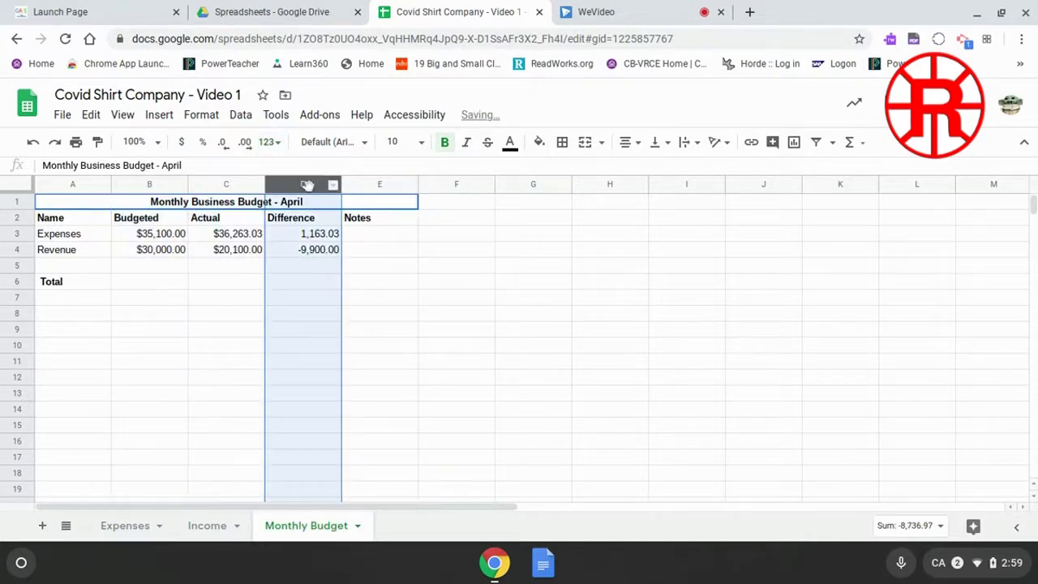
pyautogui.click(271, 142)
pyautogui.click(317, 318)
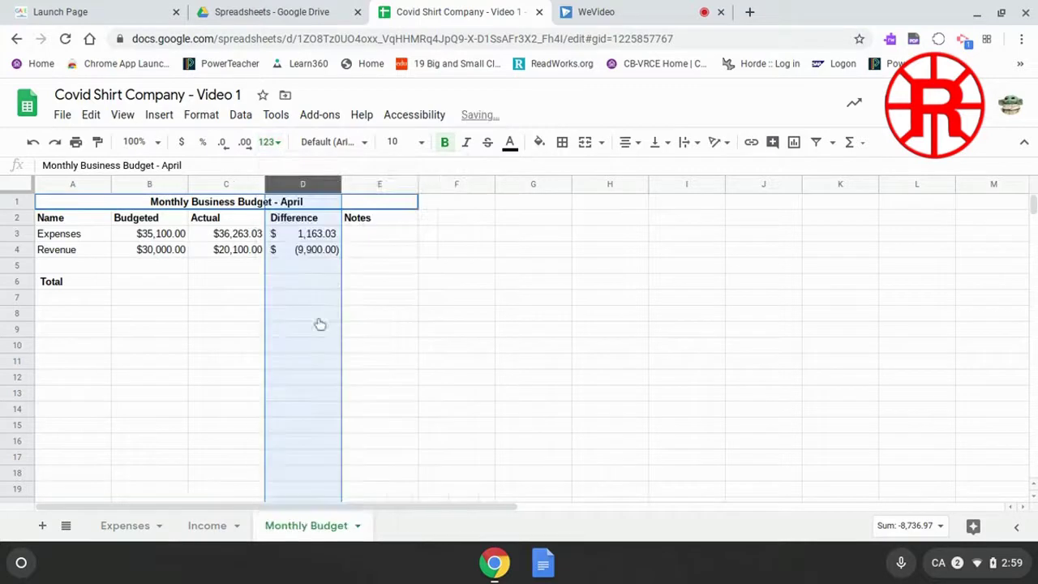
# Calculate the budgeted Total in cell B6 as revenue minus expenses with =B4-B3
pyautogui.click(156, 287)
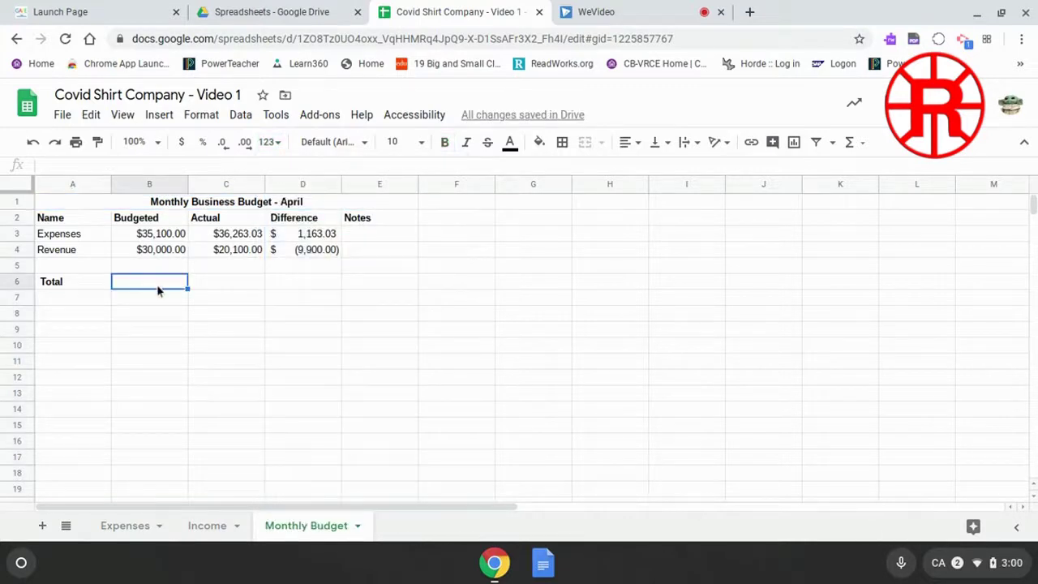
pyautogui.write('=')
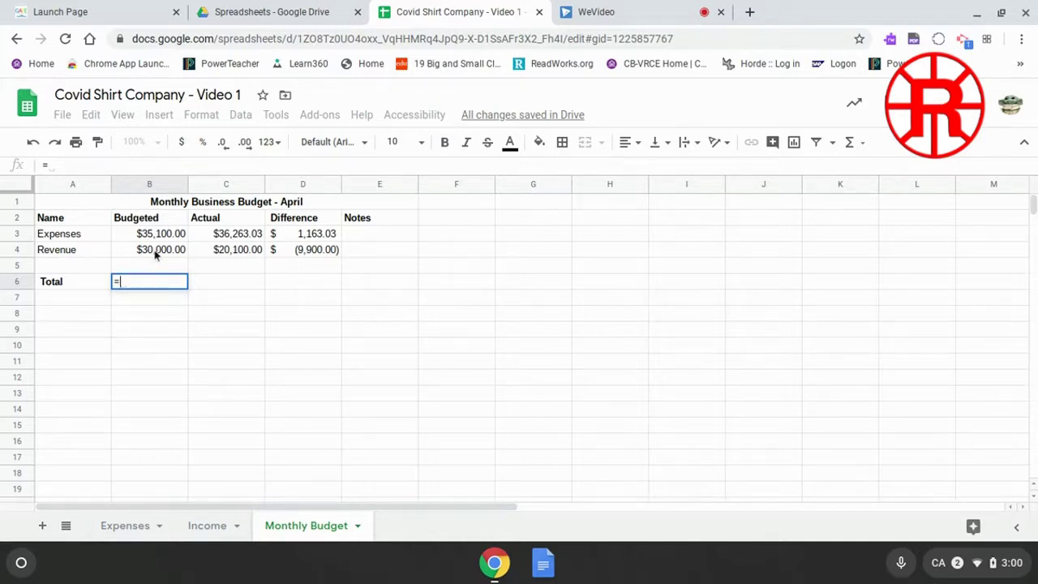
pyautogui.click(155, 253)
pyautogui.write('-')
pyautogui.click(154, 234)
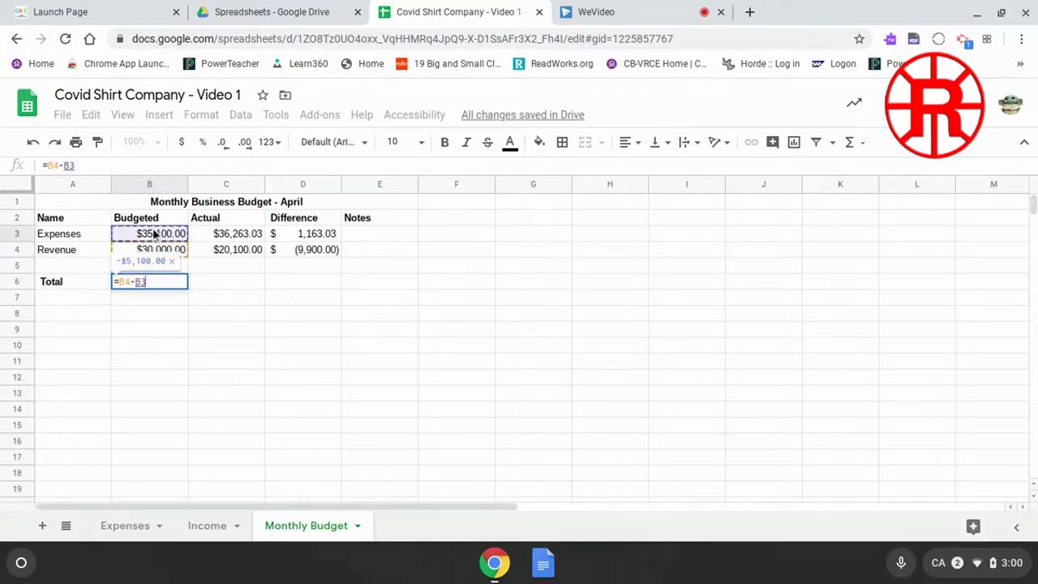
pyautogui.press('Return')
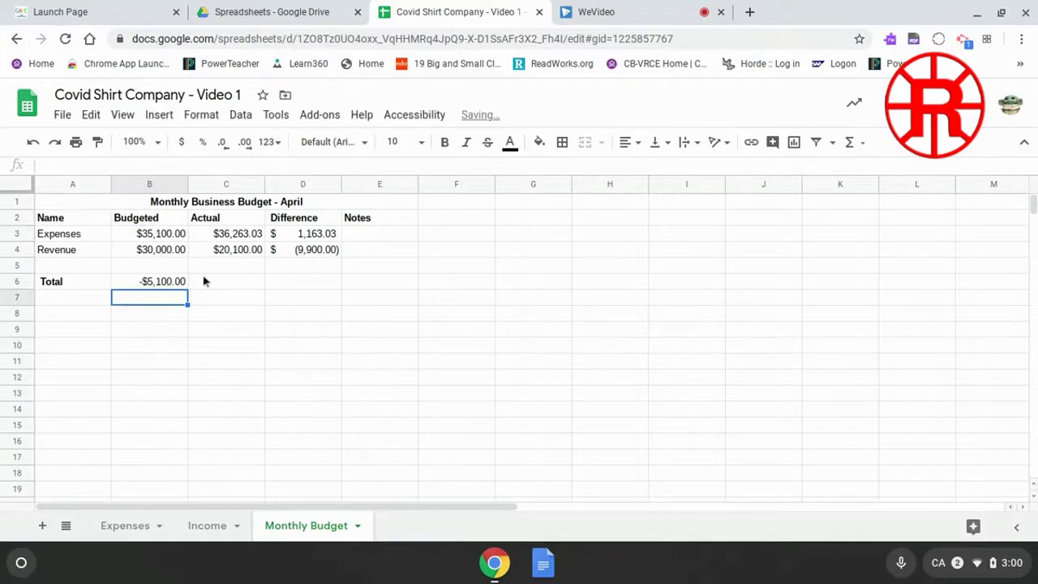
# Fill the Total formula from B6 across to the Actual and Difference cells C6 and D6
pyautogui.click(159, 284)
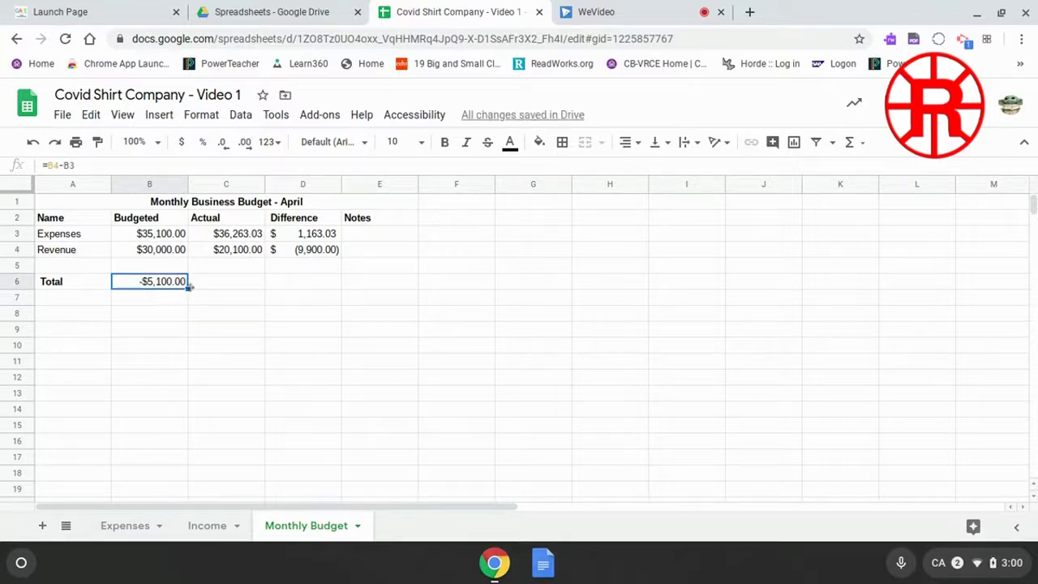
pyautogui.moveTo(206, 289); pyautogui.dragTo(308, 288)
pyautogui.click(305, 314)
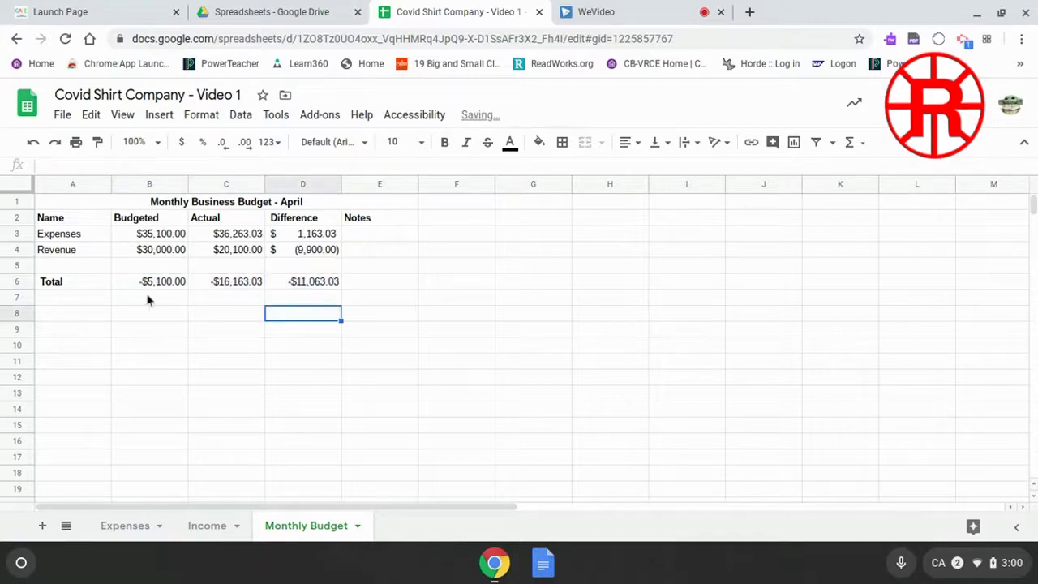
# Apply the Accounting number format to the whole Total row 6
pyautogui.click(18, 282)
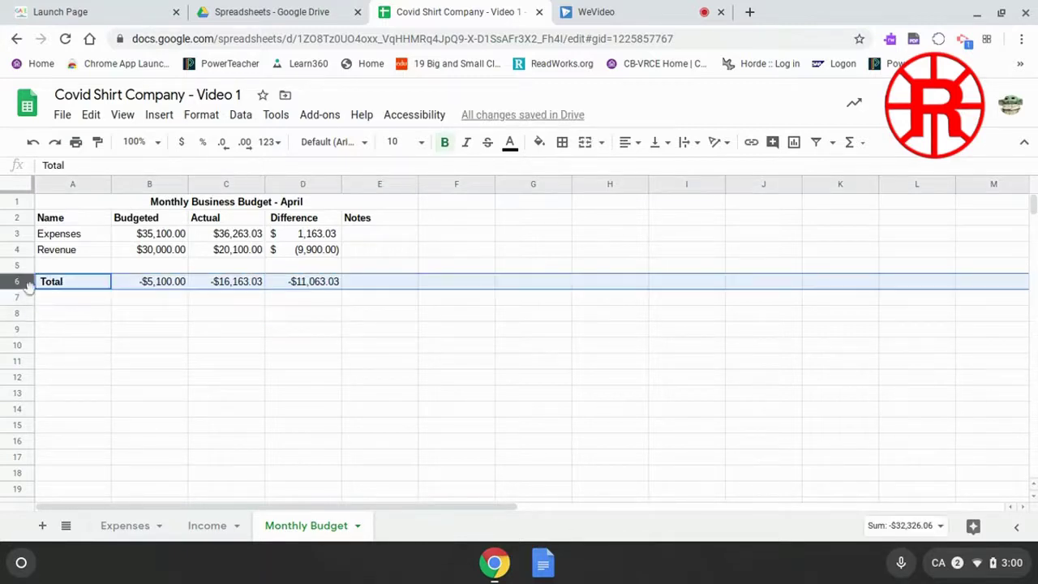
pyautogui.click(270, 142)
pyautogui.click(314, 317)
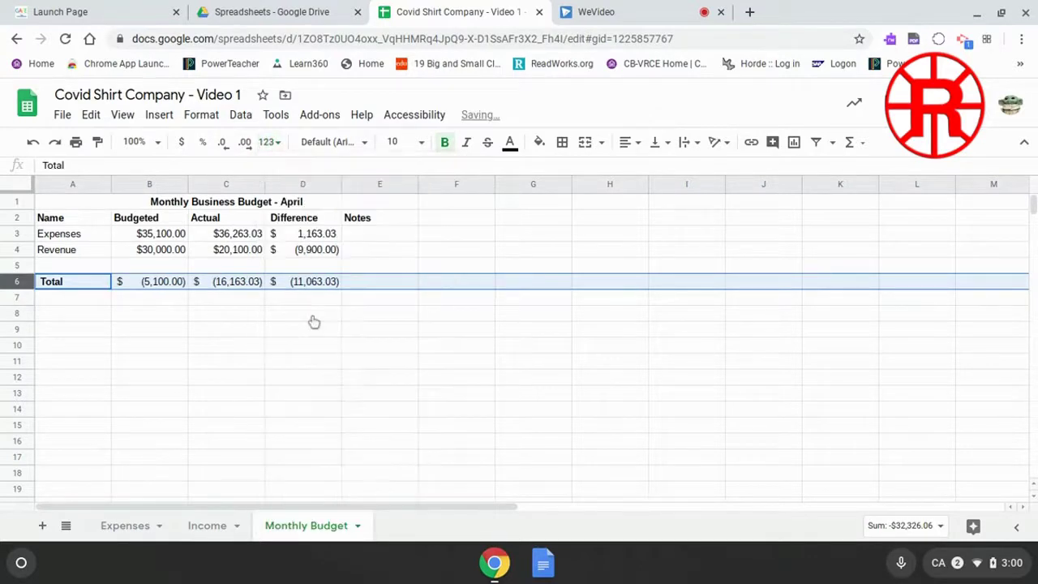
pyautogui.click(257, 334)
pyautogui.click(165, 297)
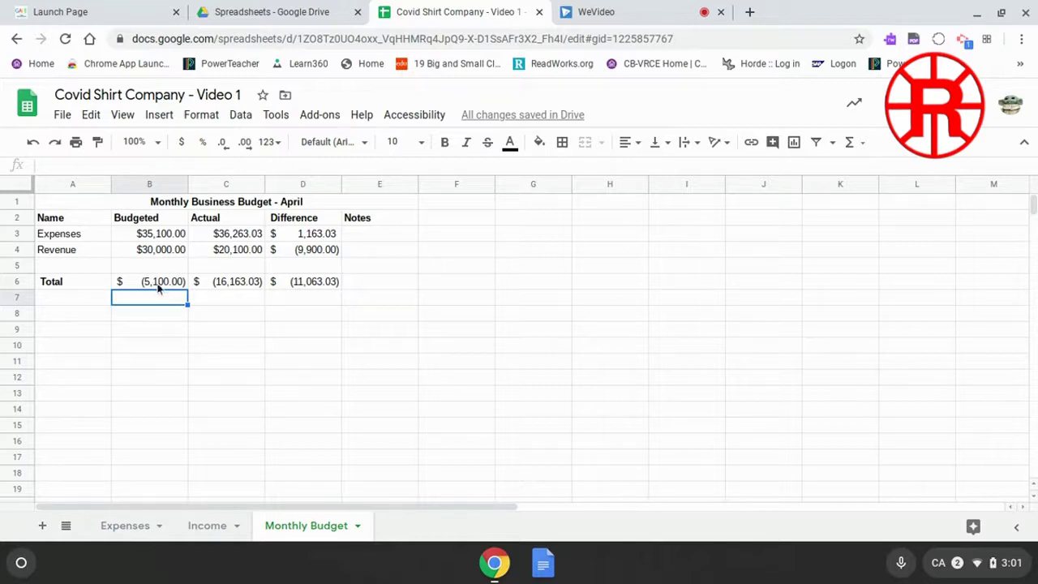
pyautogui.click(230, 287)
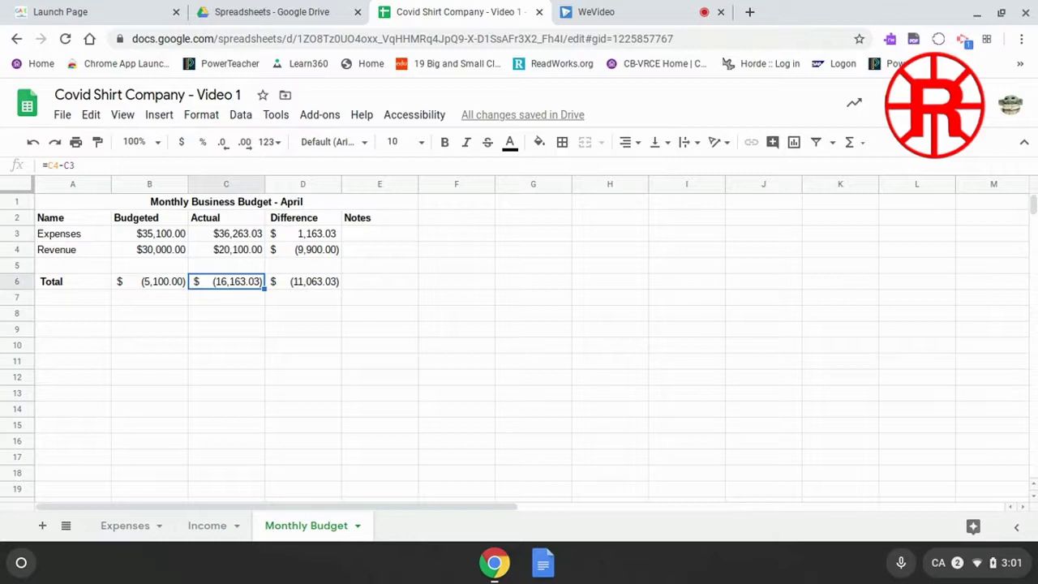
pyautogui.click(312, 283)
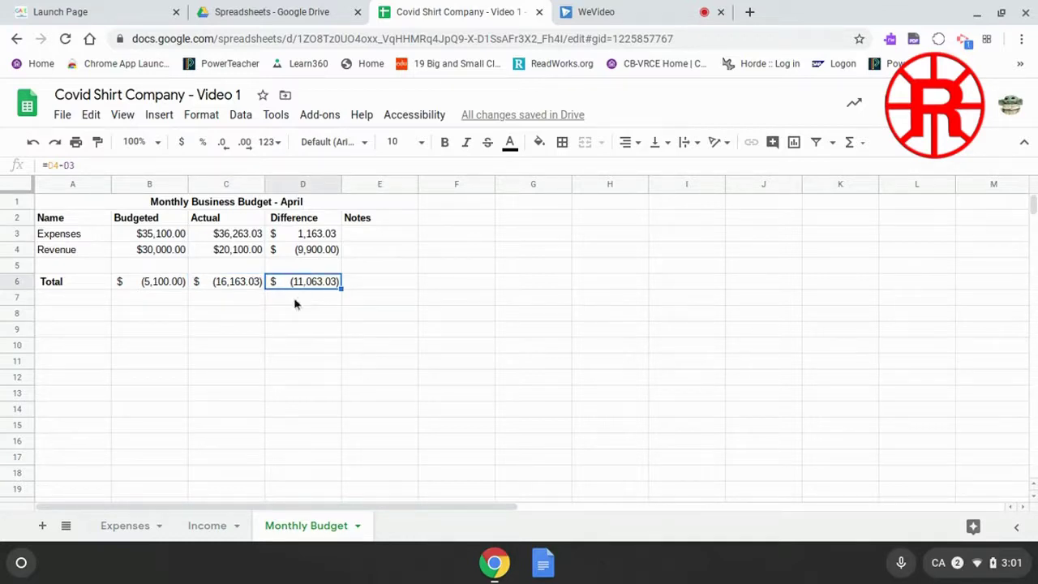